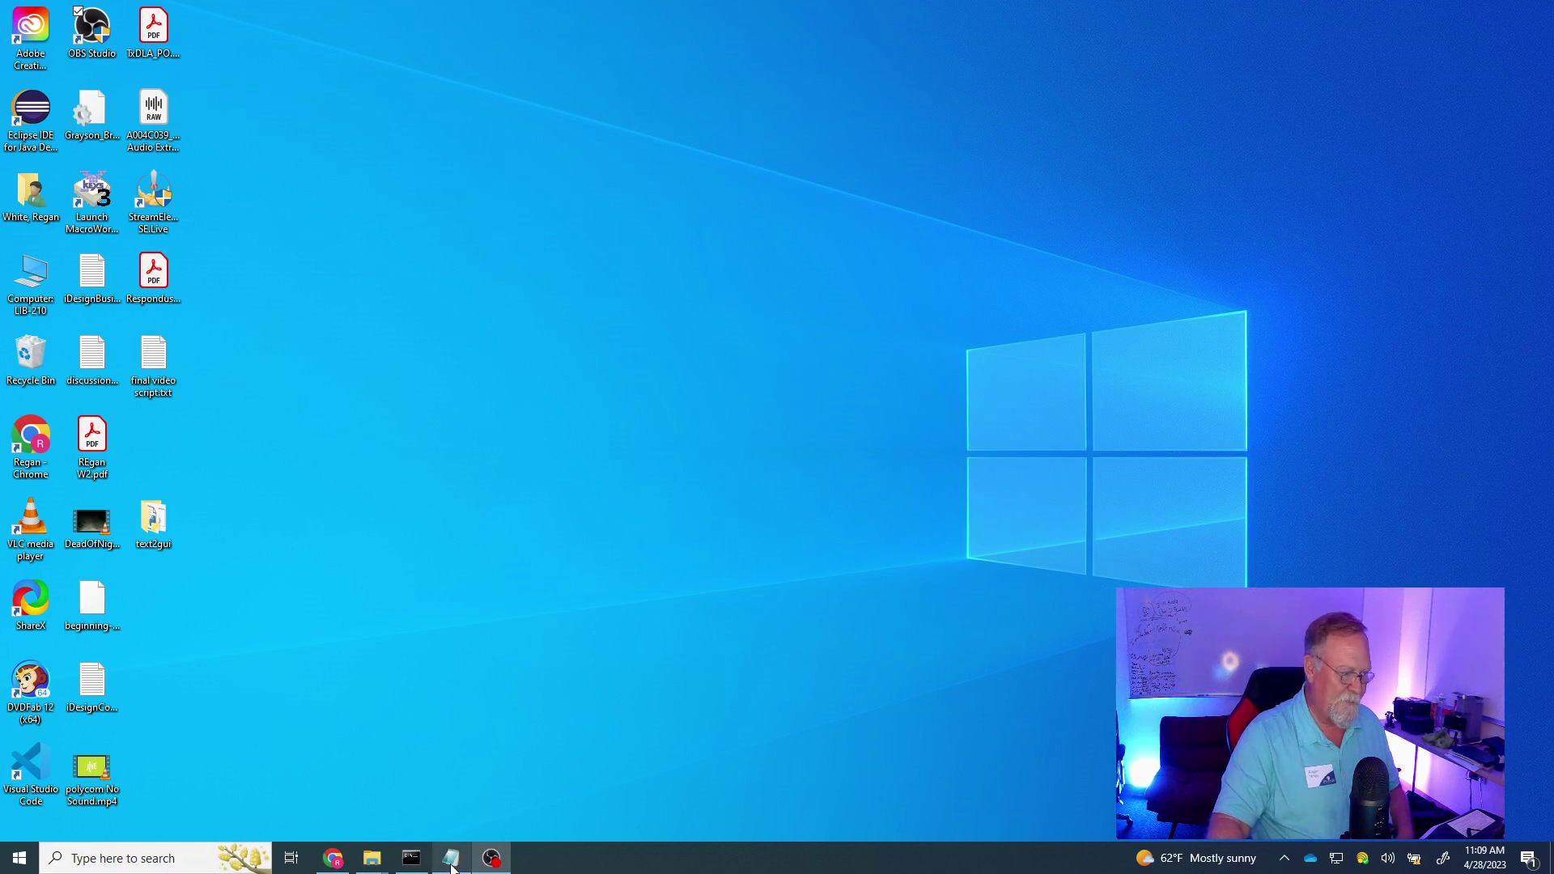
# - Open test.txt in Notepad and examine the quiz title, the addition question's format and the asterisk marking its correct answer
pyautogui.moveTo(452, 868)
pyautogui.click(454, 804)
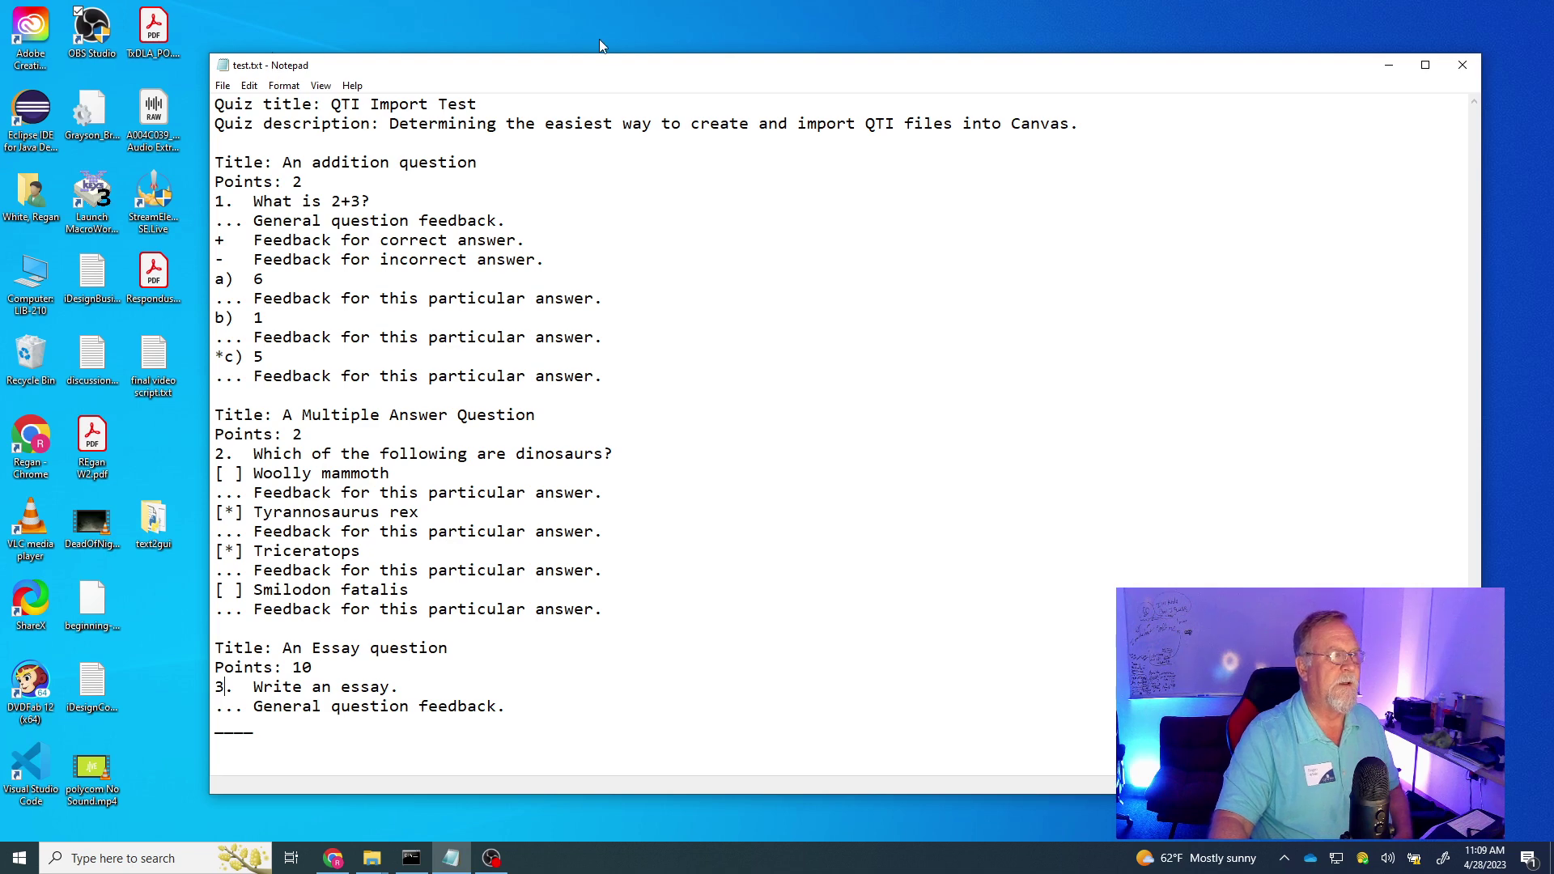
pyautogui.click(559, 15)
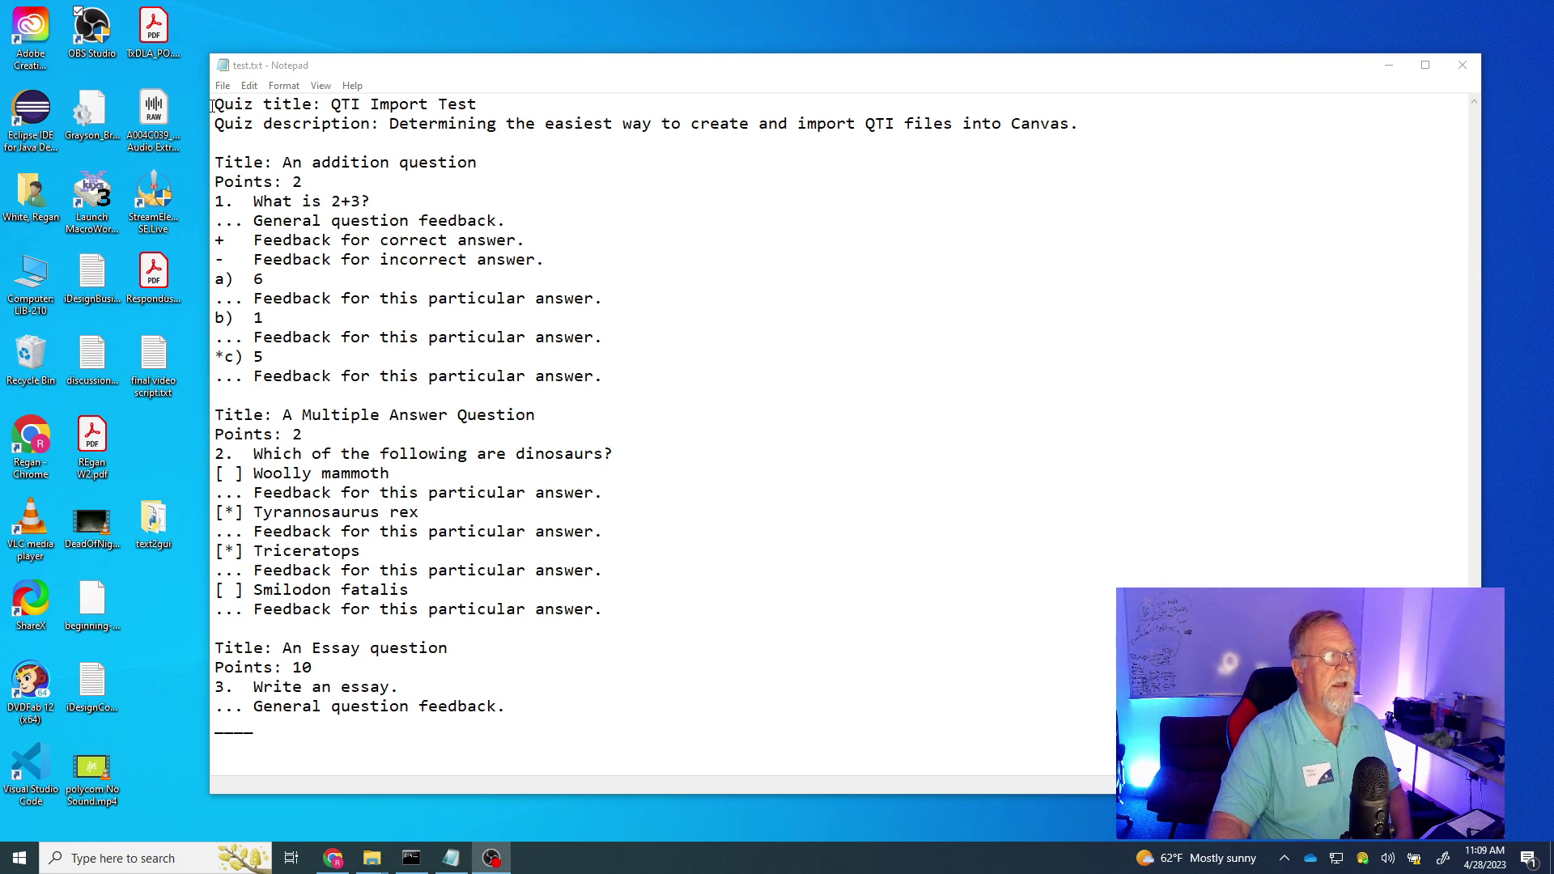
pyautogui.moveTo(212, 106); pyautogui.dragTo(496, 103)
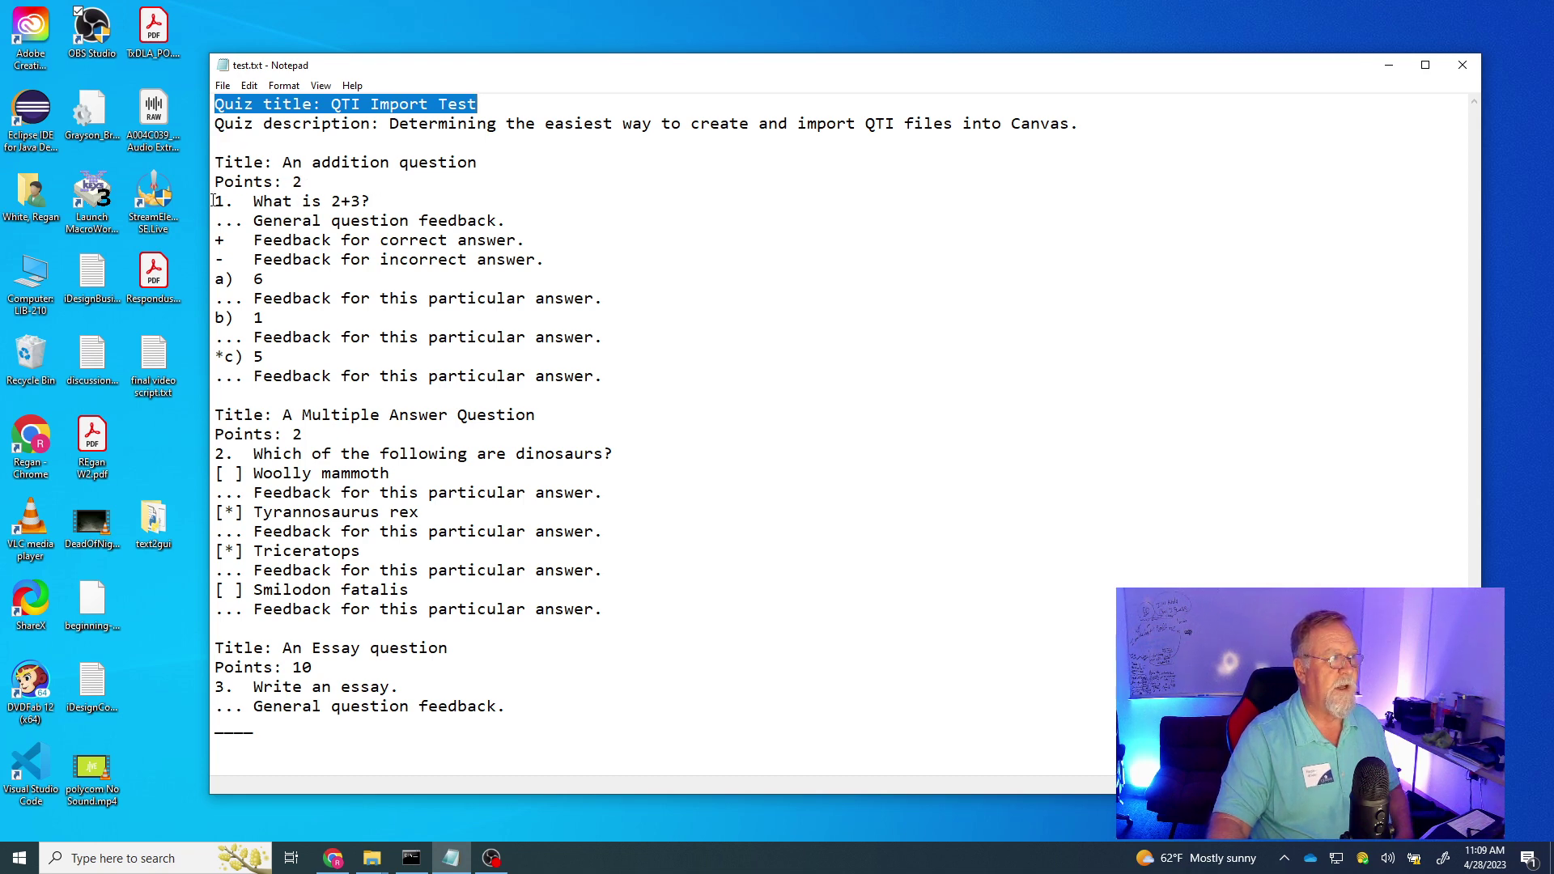
pyautogui.moveTo(218, 201); pyautogui.dragTo(527, 375)
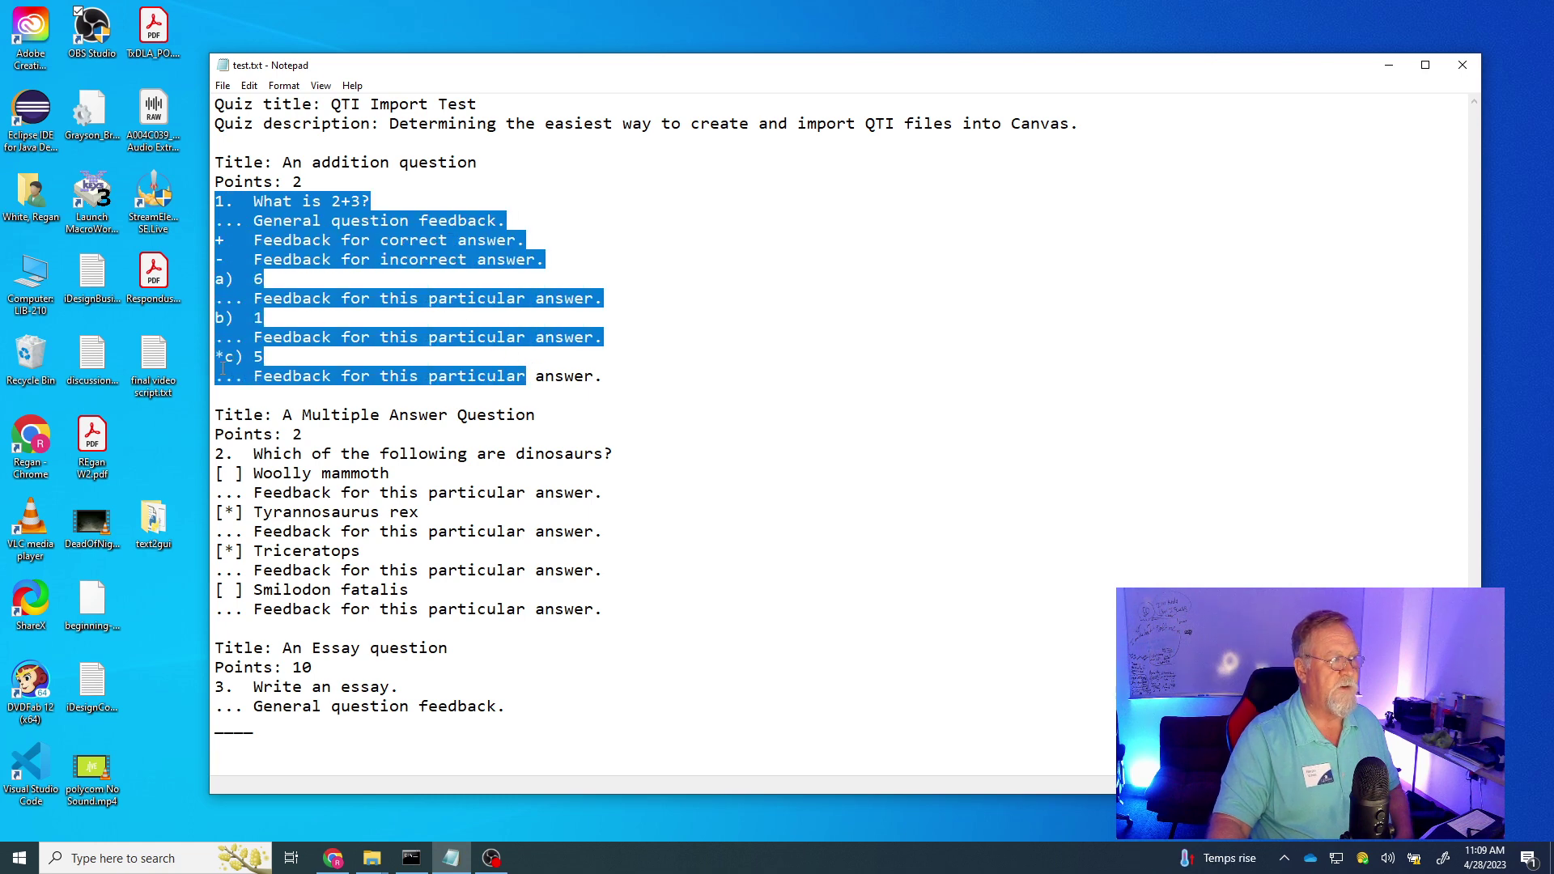
pyautogui.click(225, 356)
pyautogui.moveTo(226, 356); pyautogui.dragTo(208, 353)
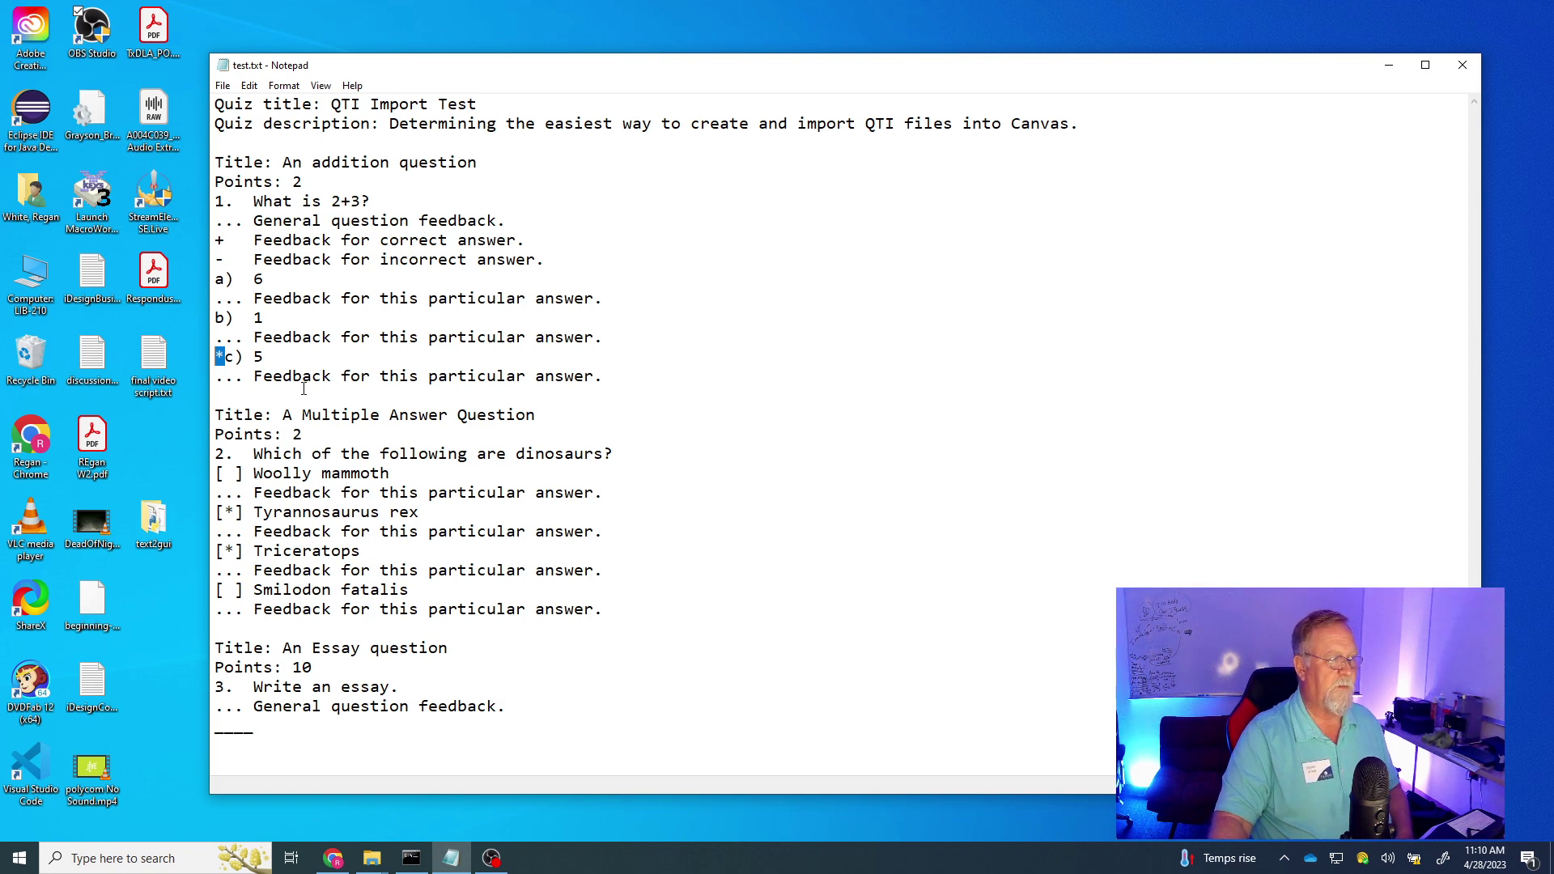
pyautogui.click(305, 201)
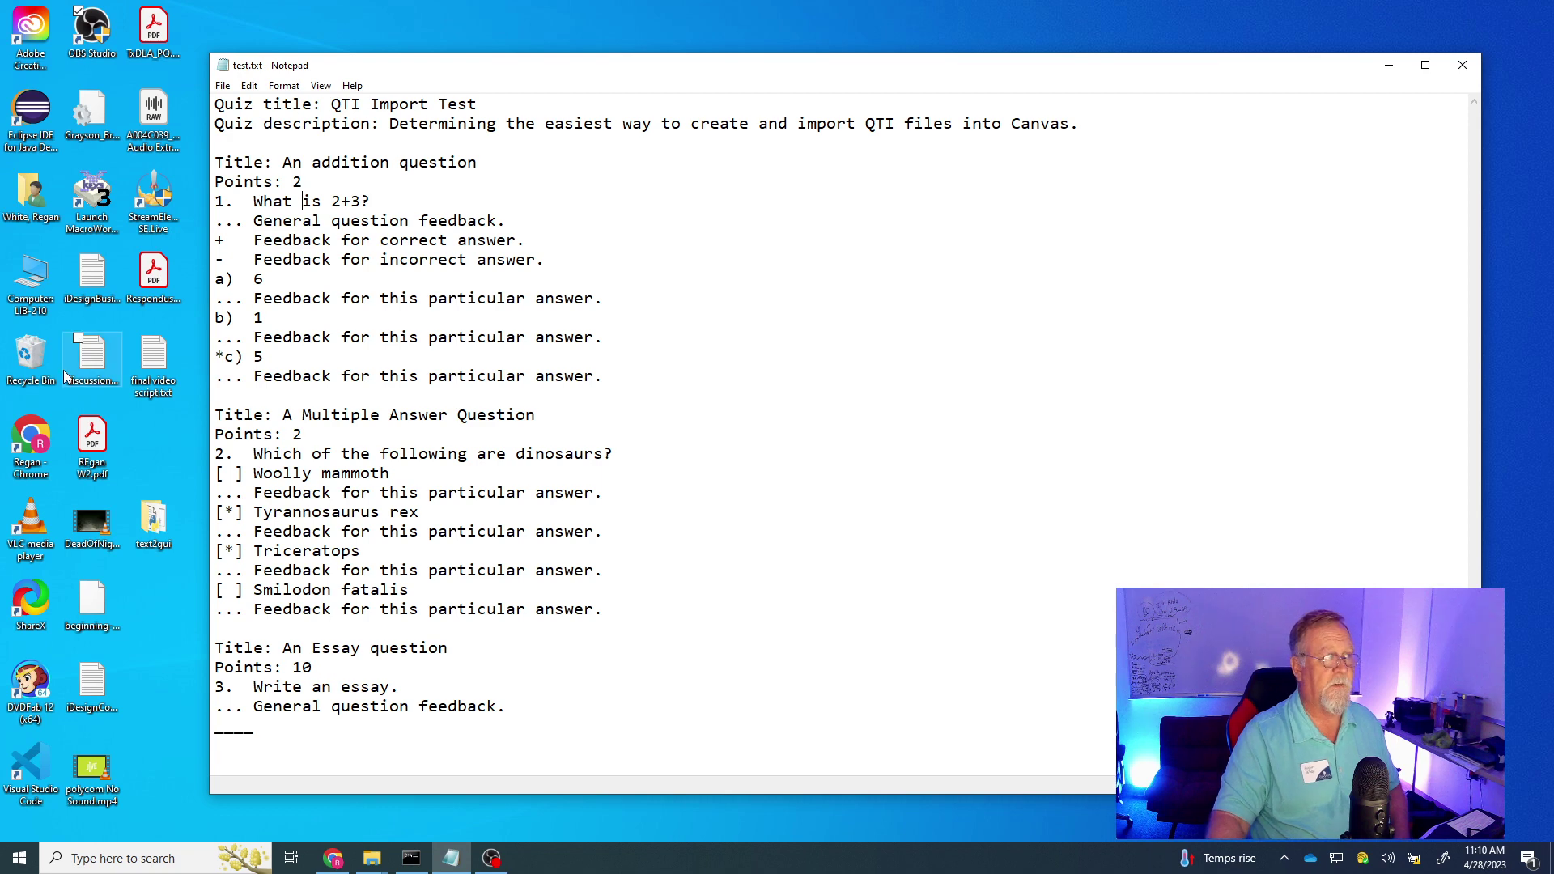
# - Save the quiz text as test.txt in the Python310\Scripts folder, replacing the existing file
pyautogui.click(227, 89)
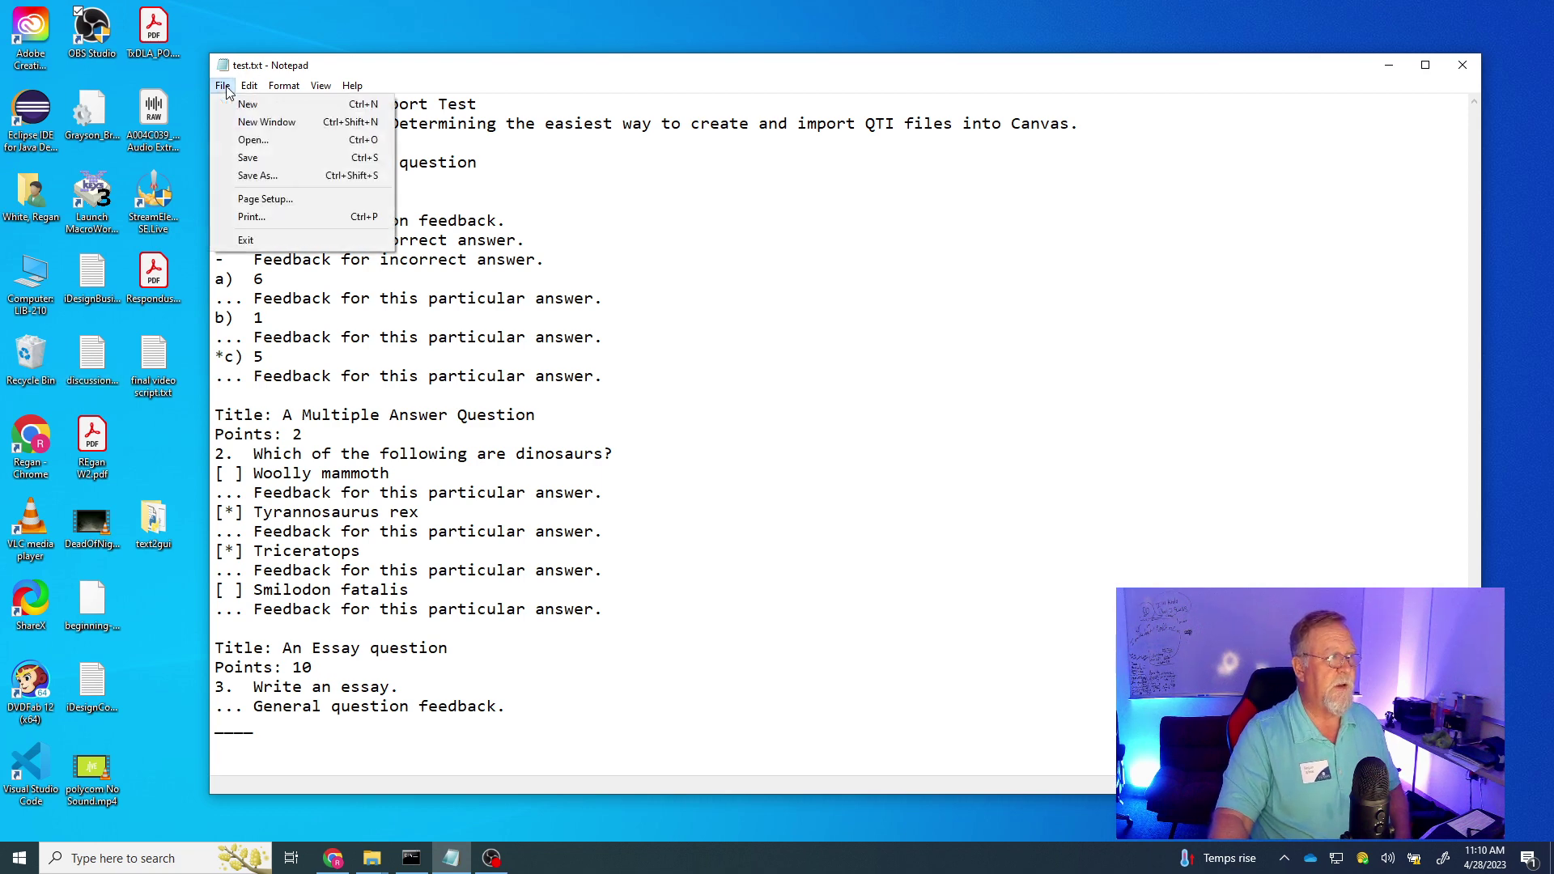
pyautogui.click(253, 178)
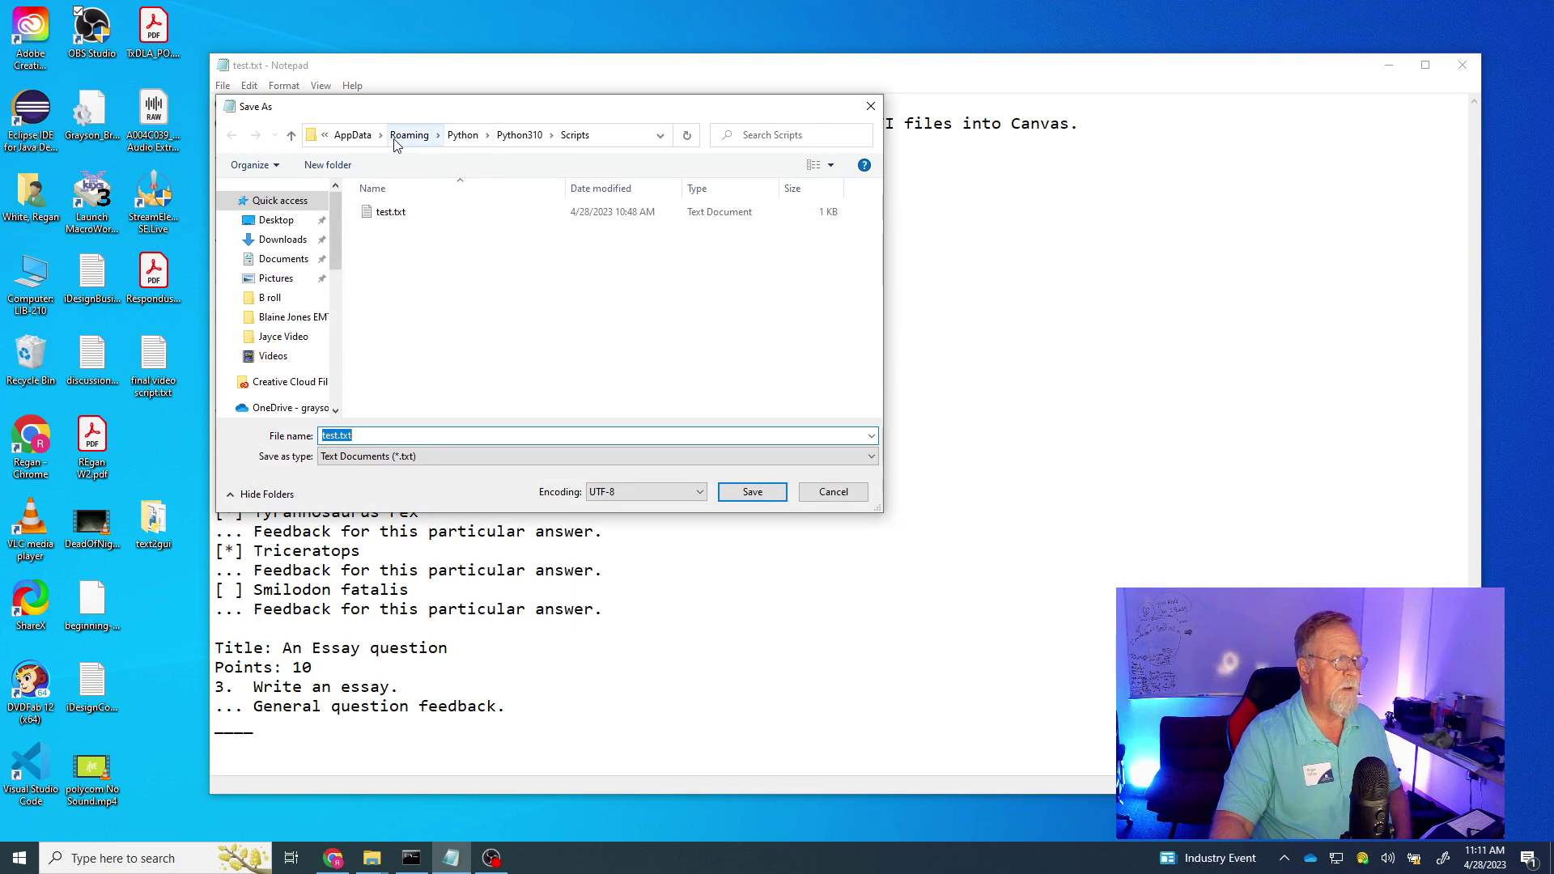
pyautogui.click(631, 136)
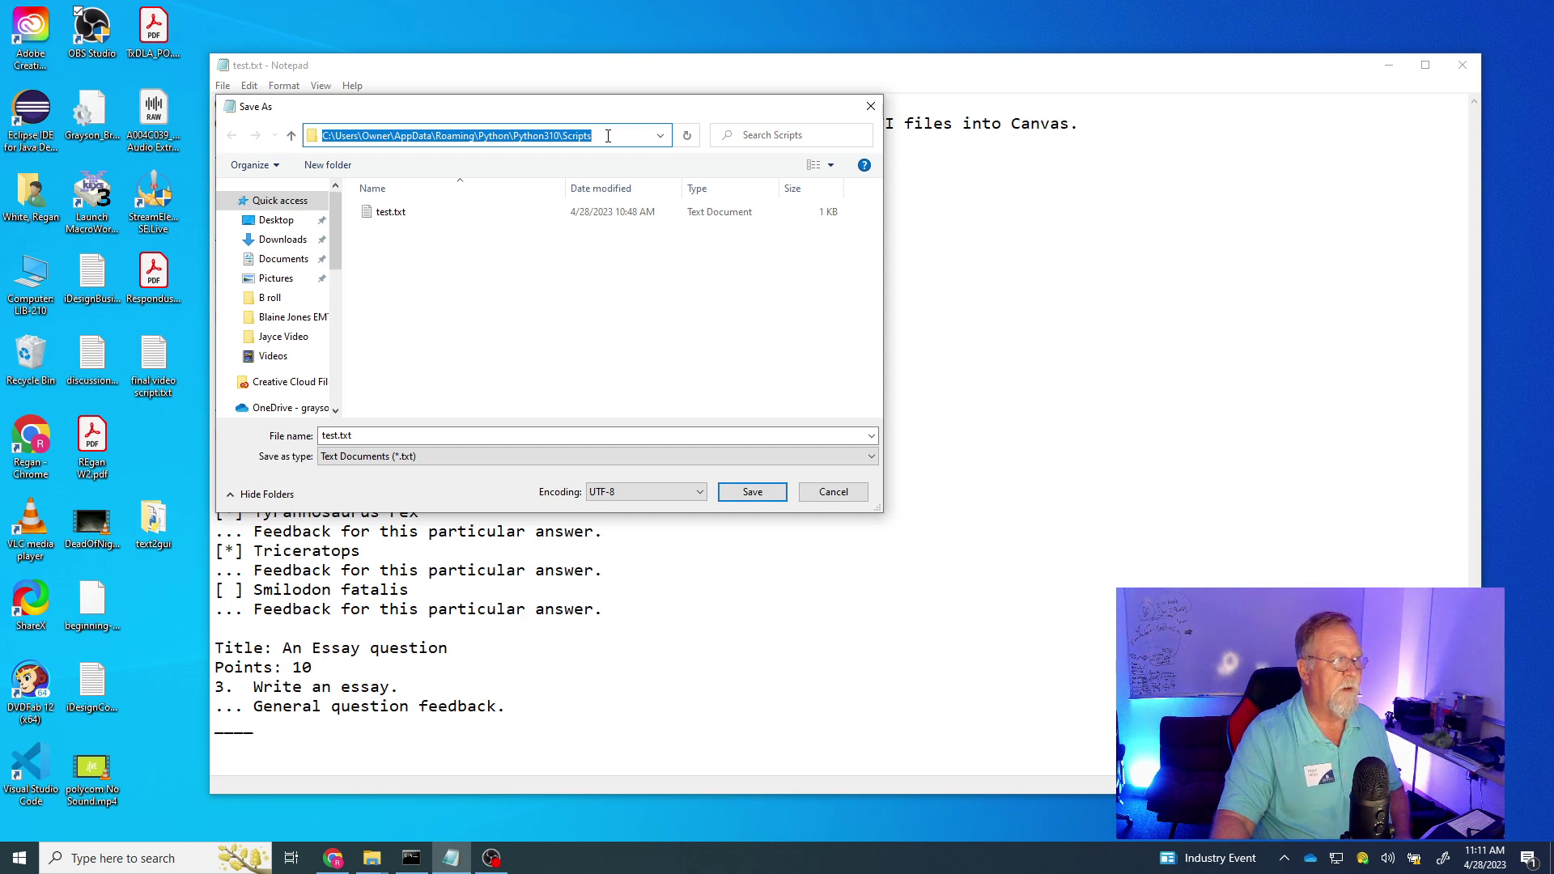
pyautogui.click(608, 136)
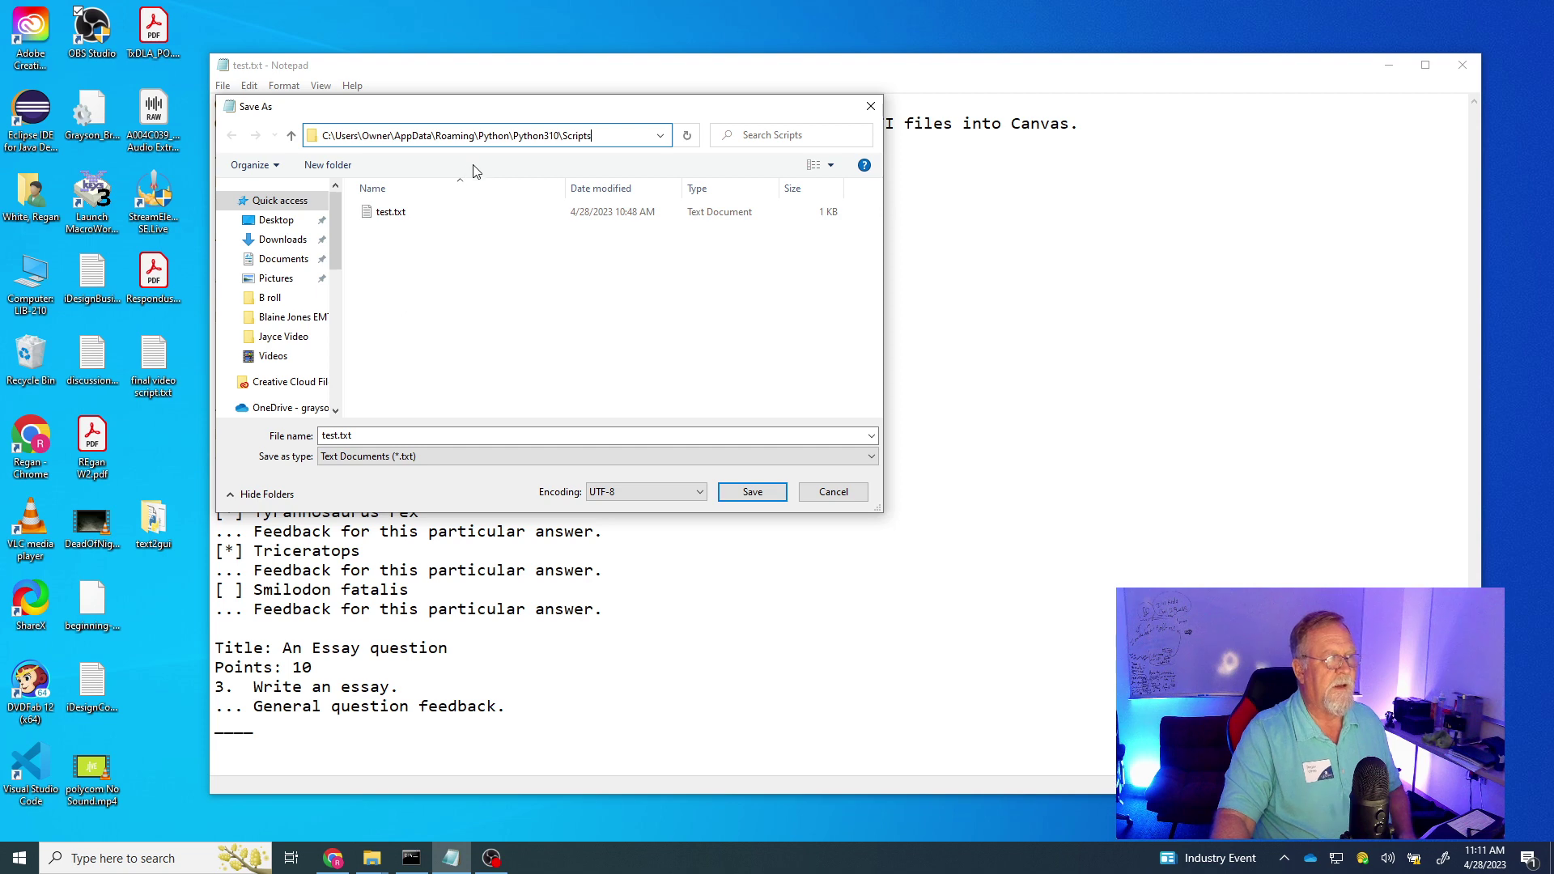
pyautogui.click(752, 493)
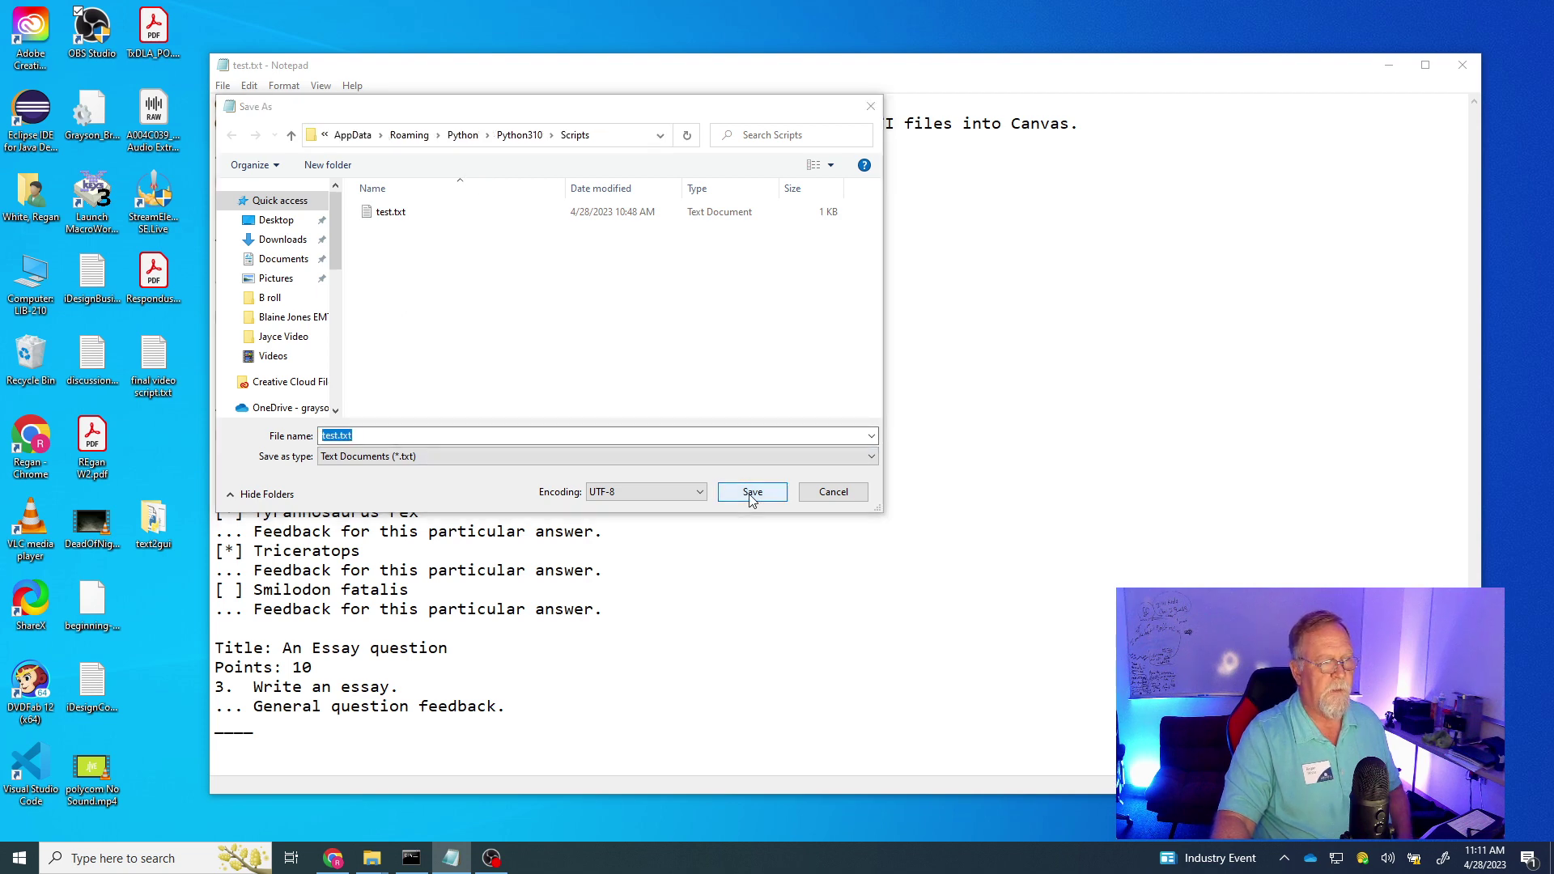
pyautogui.click(816, 430)
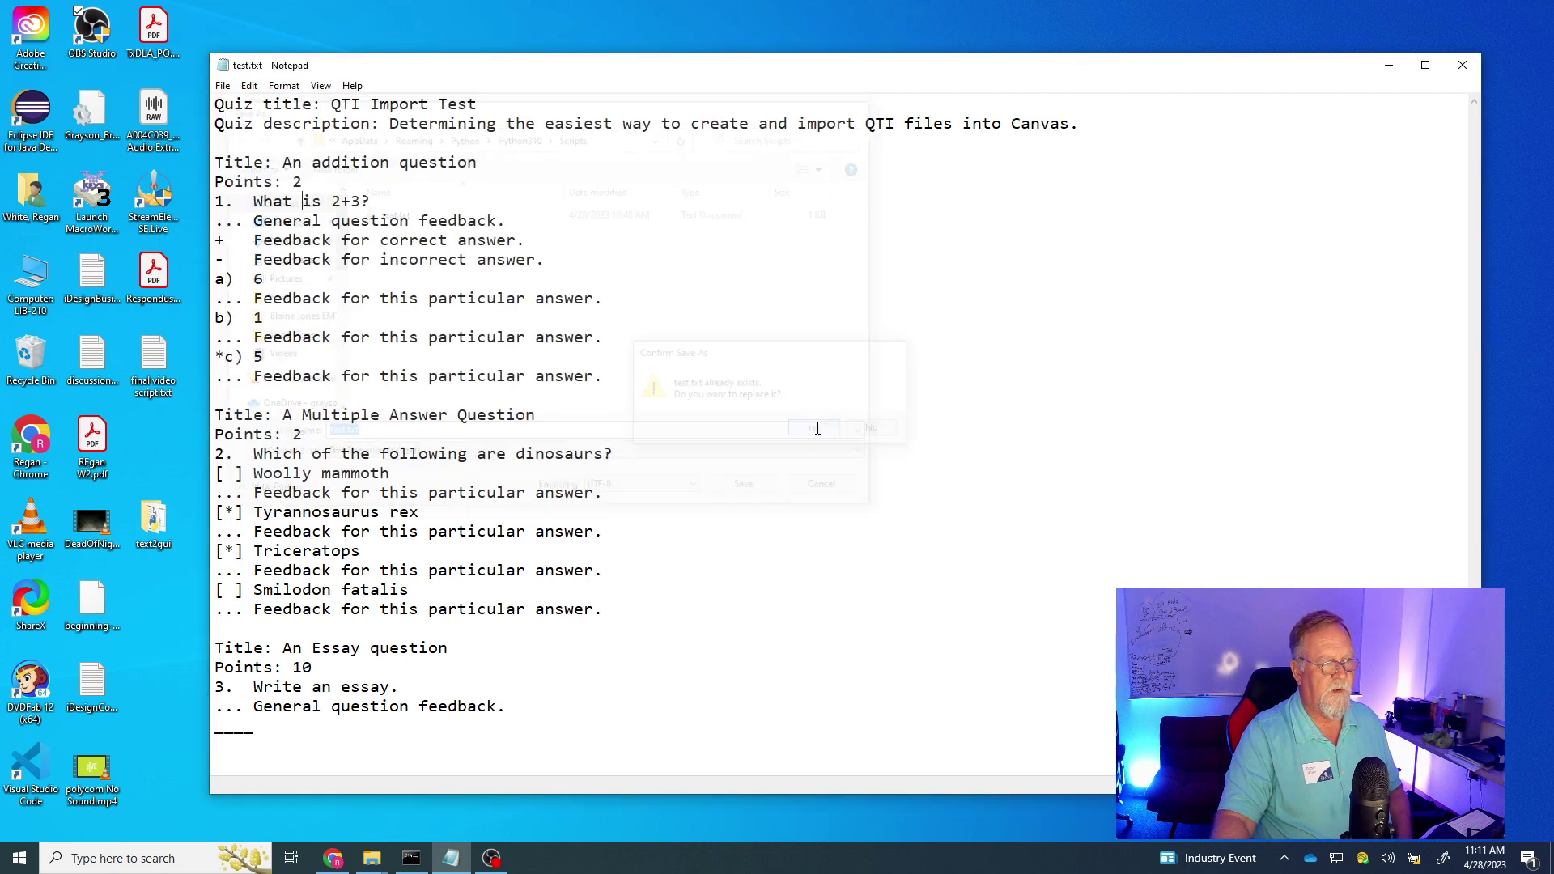
# - Switch to Command Prompt and run "text2qti test.txt" from the Scripts folder to convert the quiz file
pyautogui.click(413, 859)
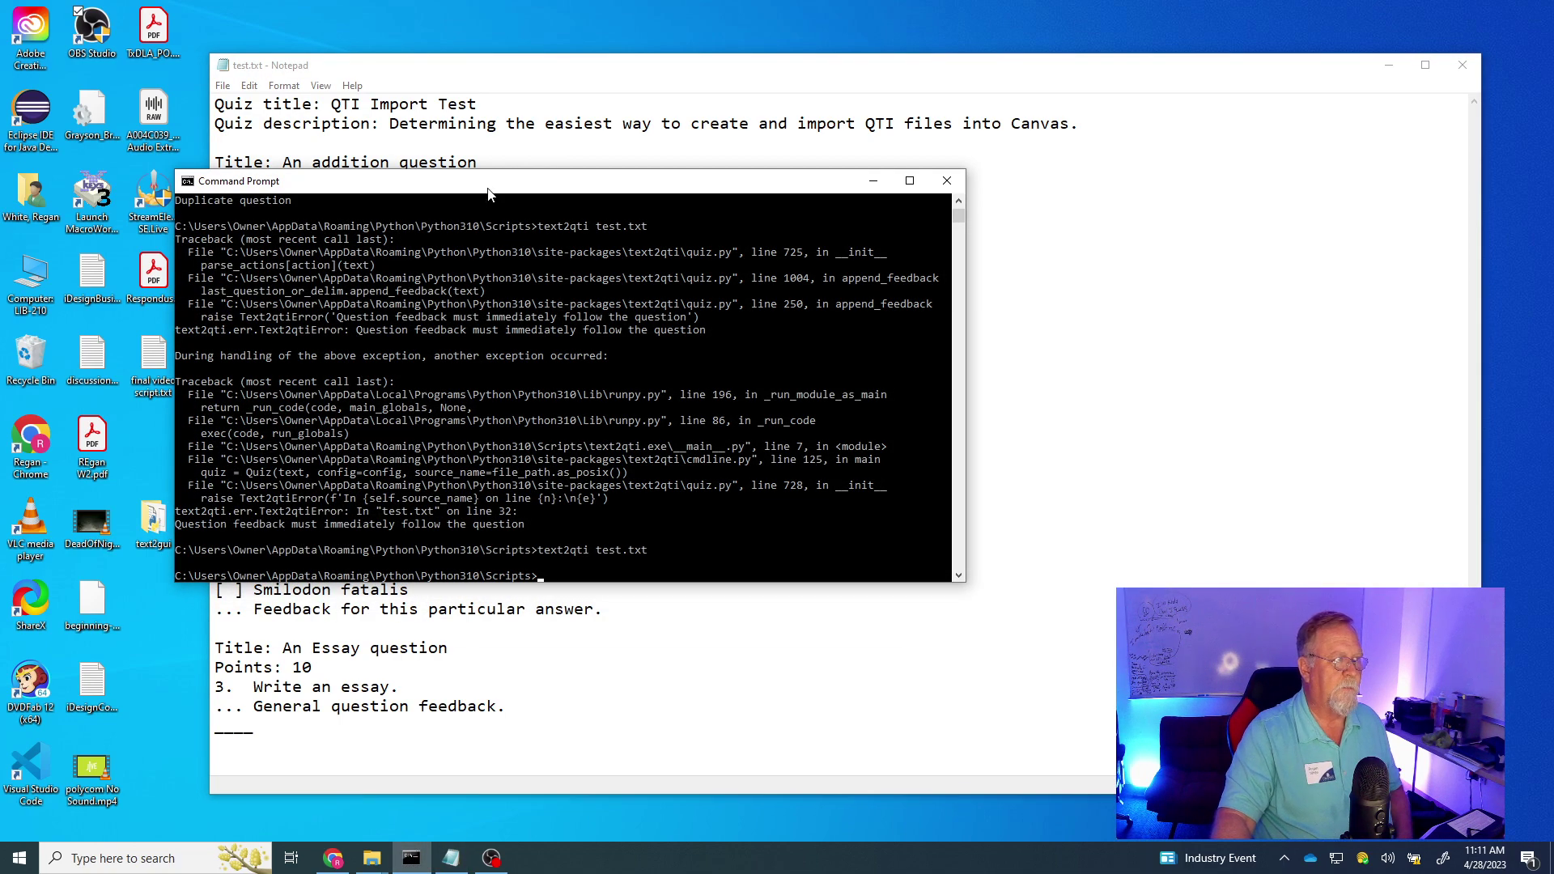
pyautogui.moveTo(489, 182); pyautogui.dragTo(519, 135)
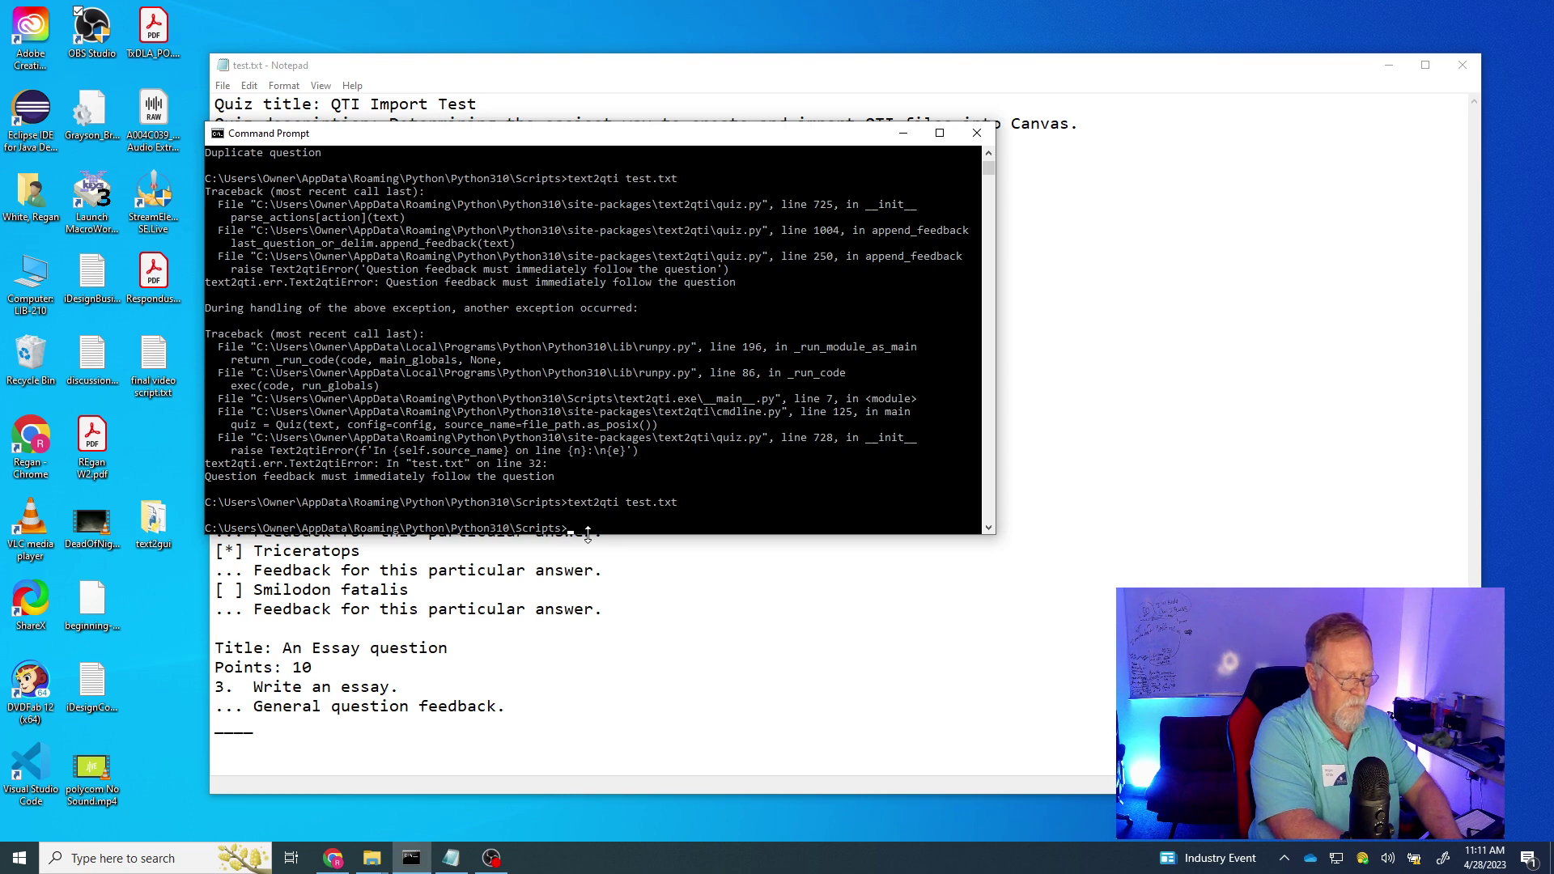
pyautogui.write('x')
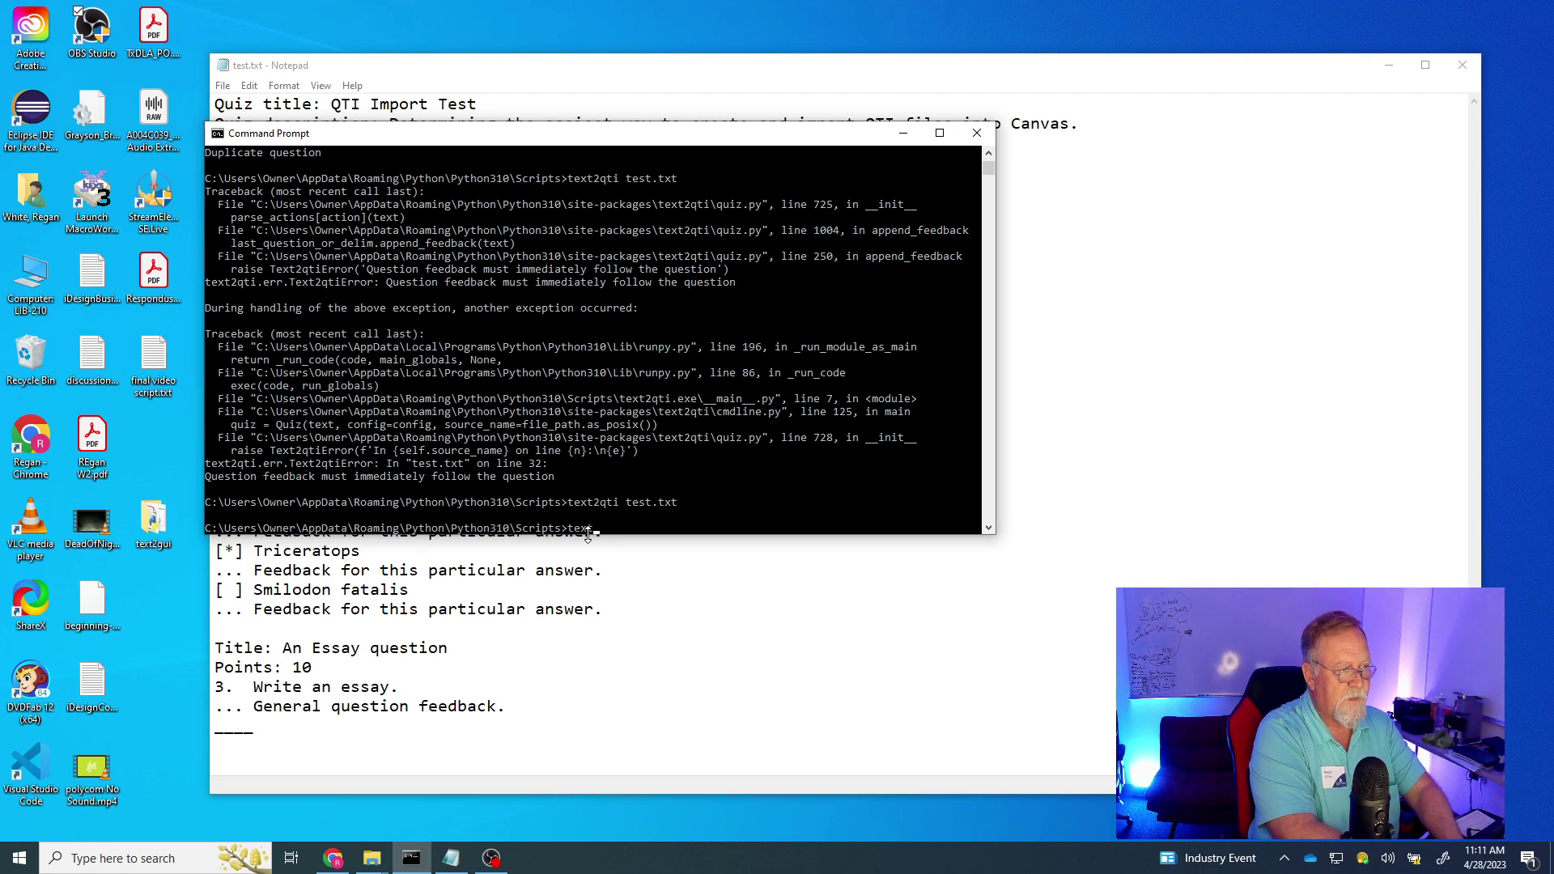
pyautogui.write('t2qti')
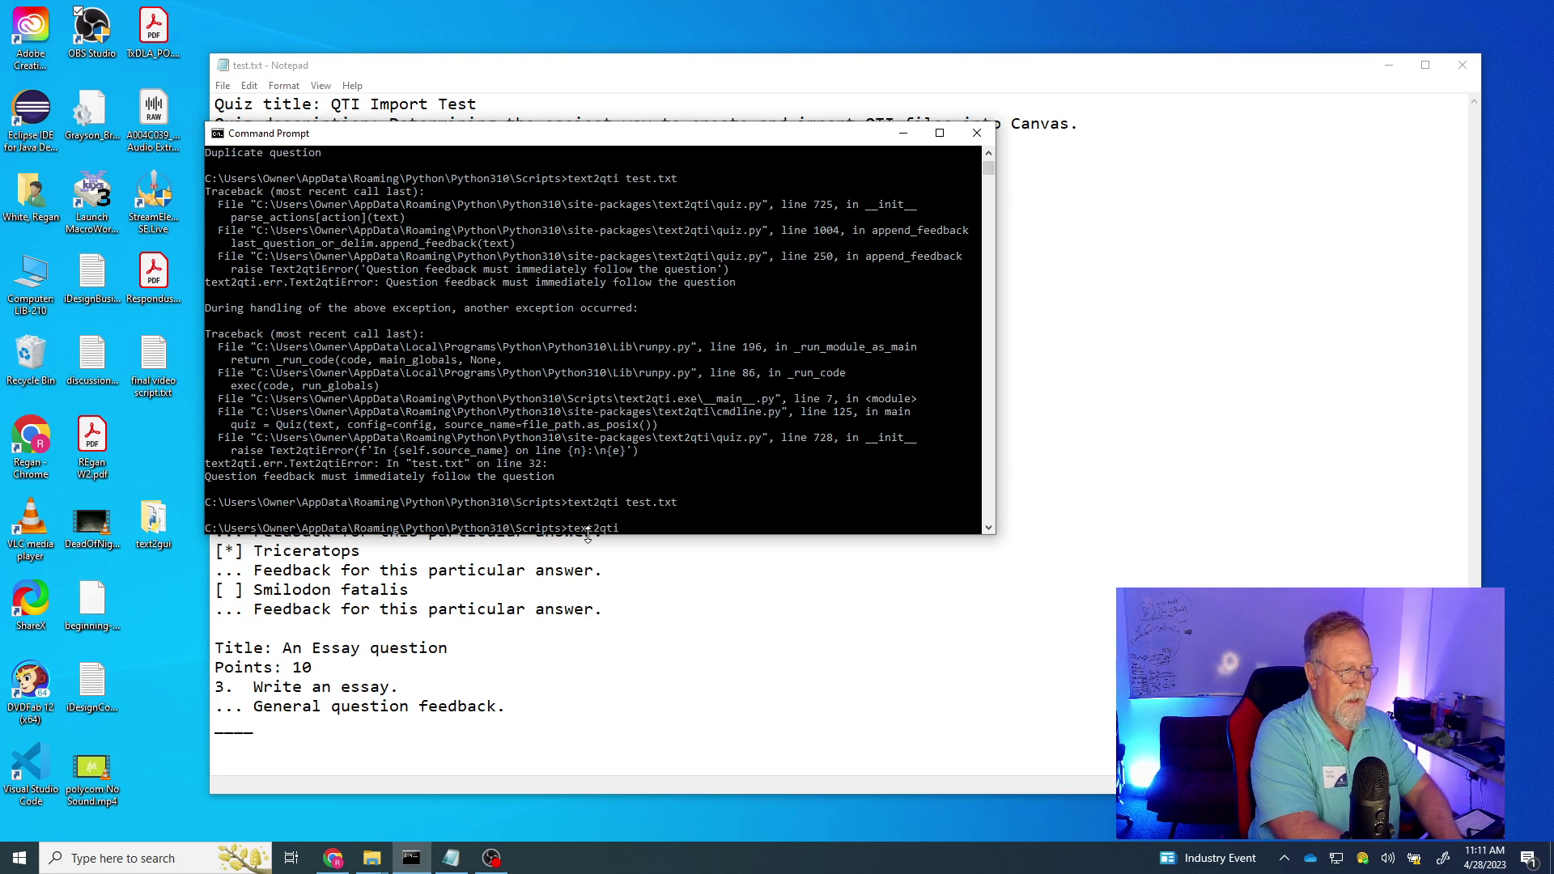
pyautogui.write(' te')
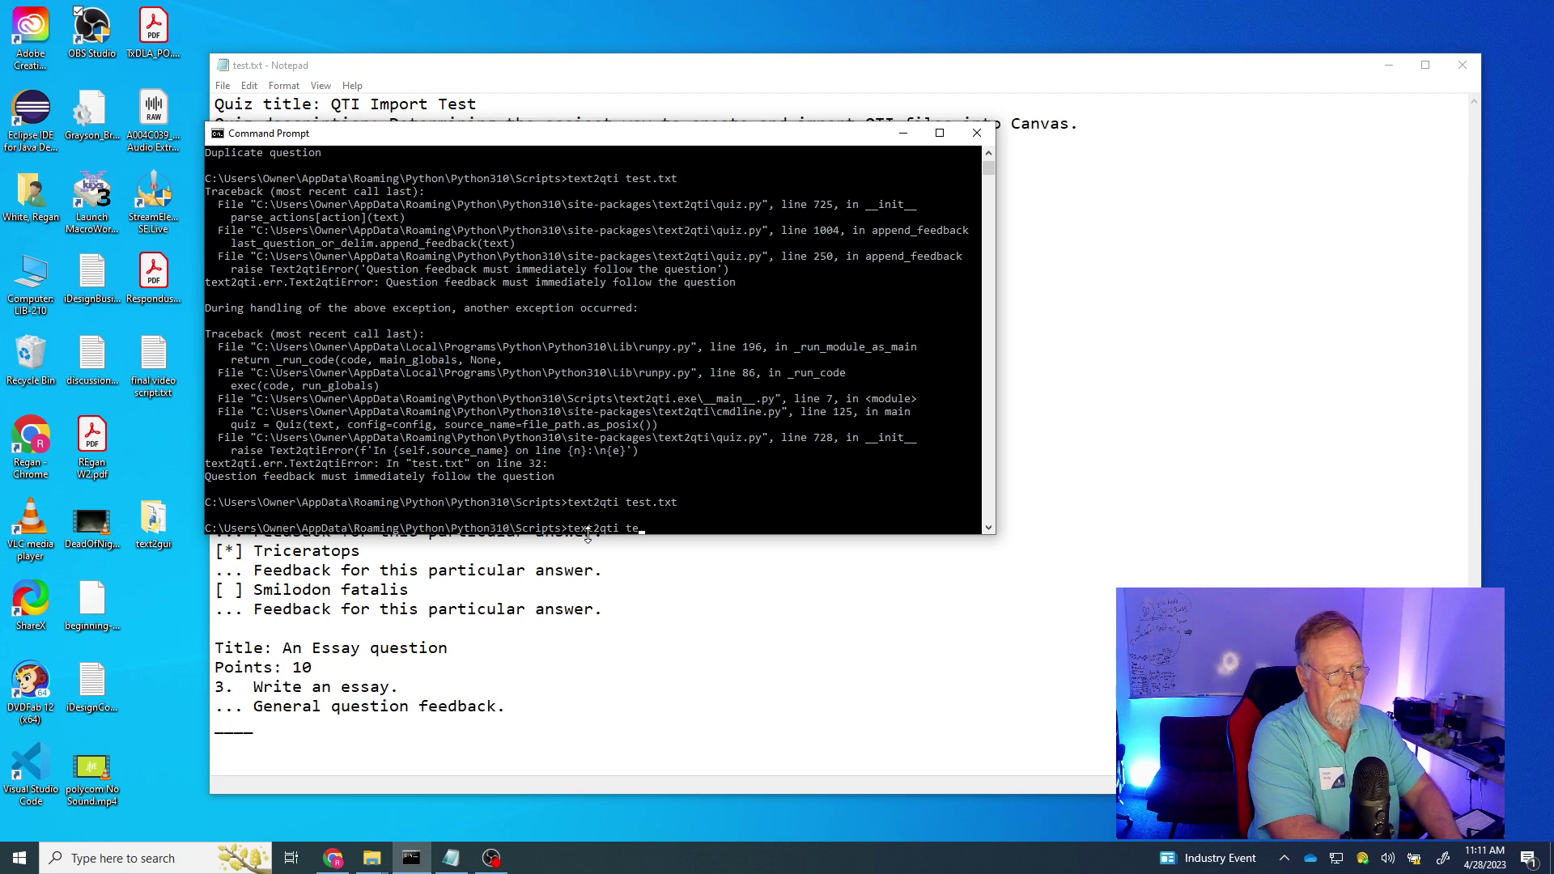
pyautogui.write('st.')
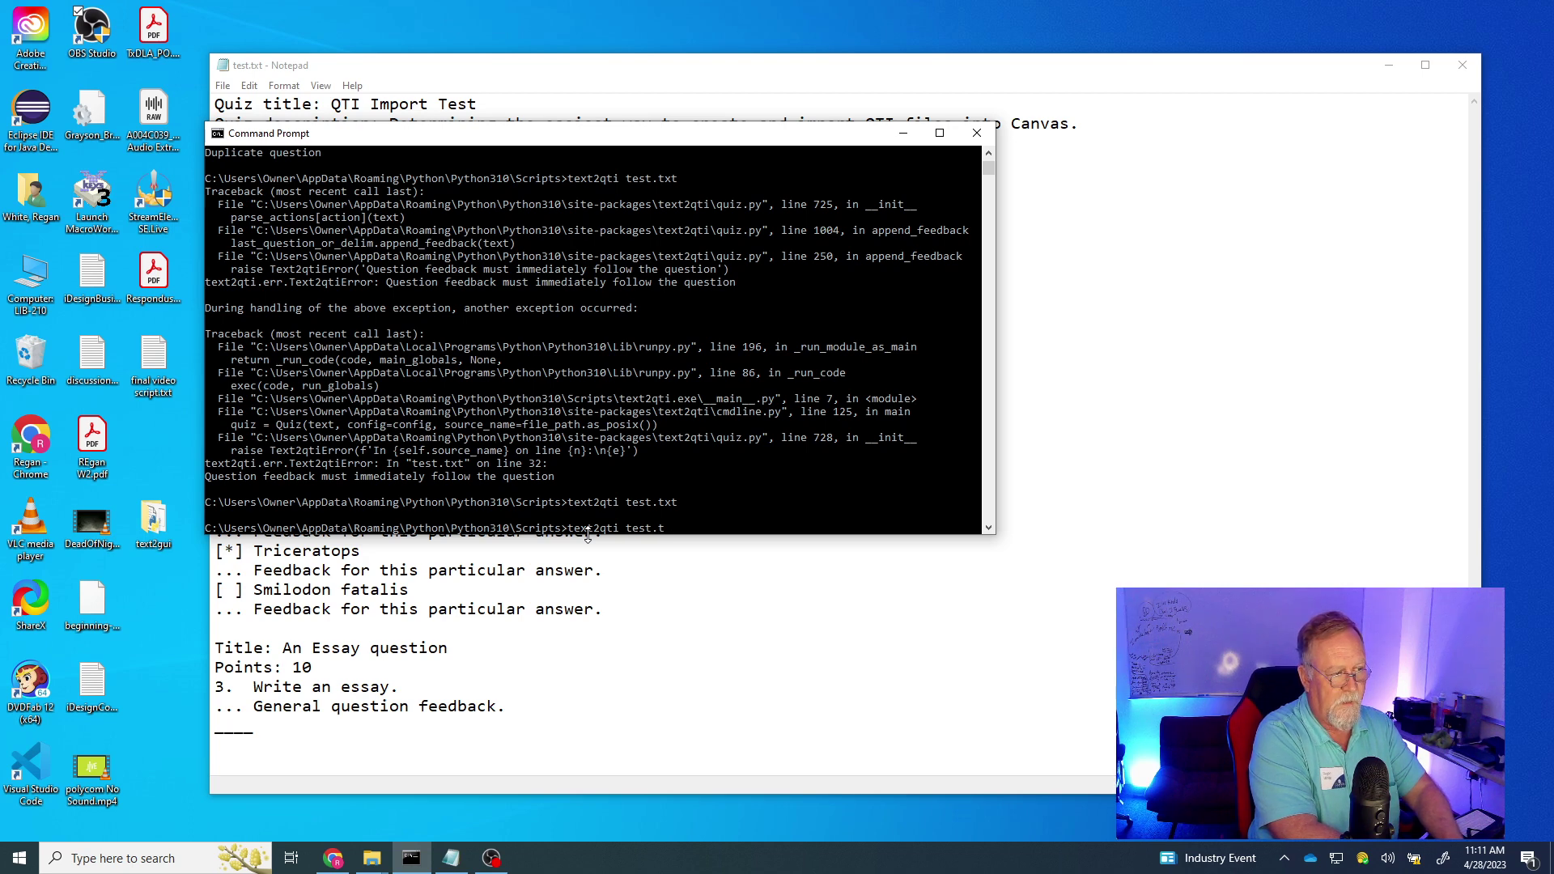
pyautogui.write('txt')
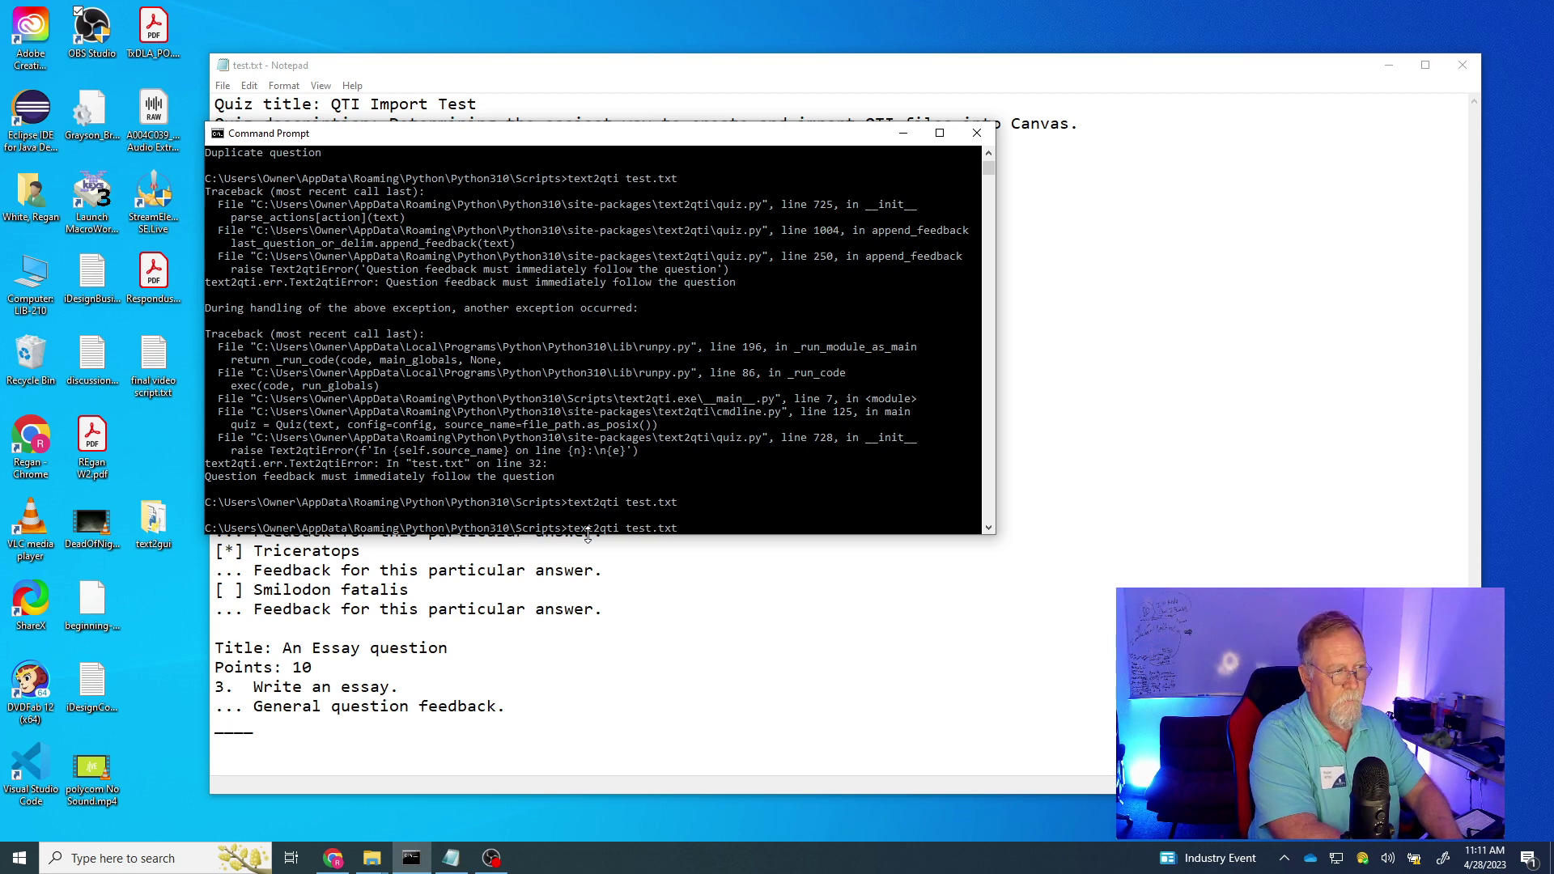
pyautogui.press('Return')
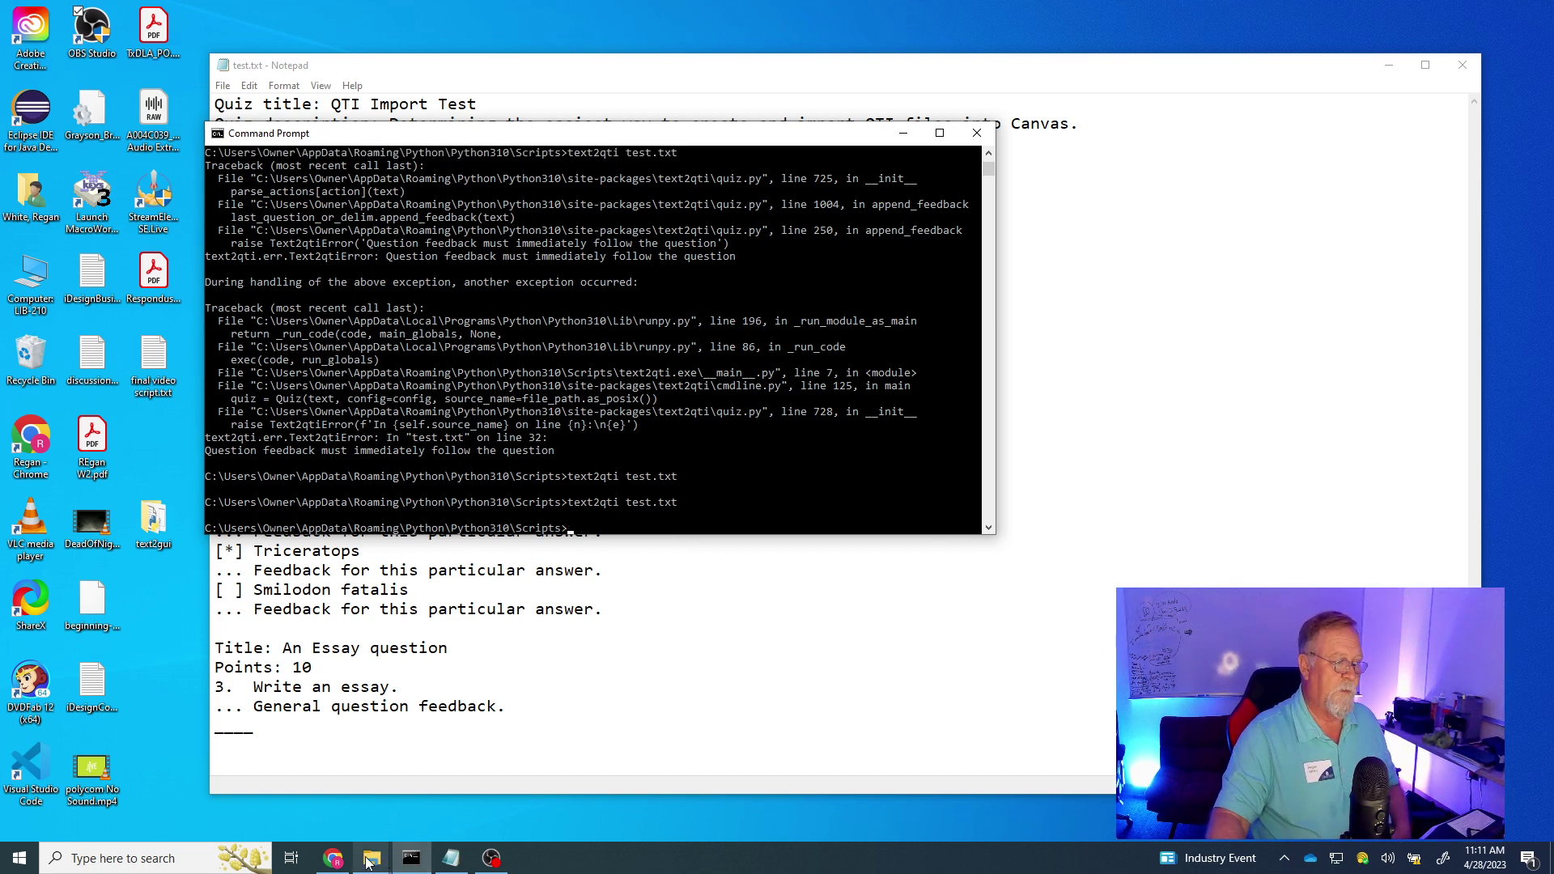
# - Check the Scripts folder in File Explorer for the generated test.zip, then minimize the folder window
pyautogui.moveTo(367, 863)
pyautogui.click(467, 796)
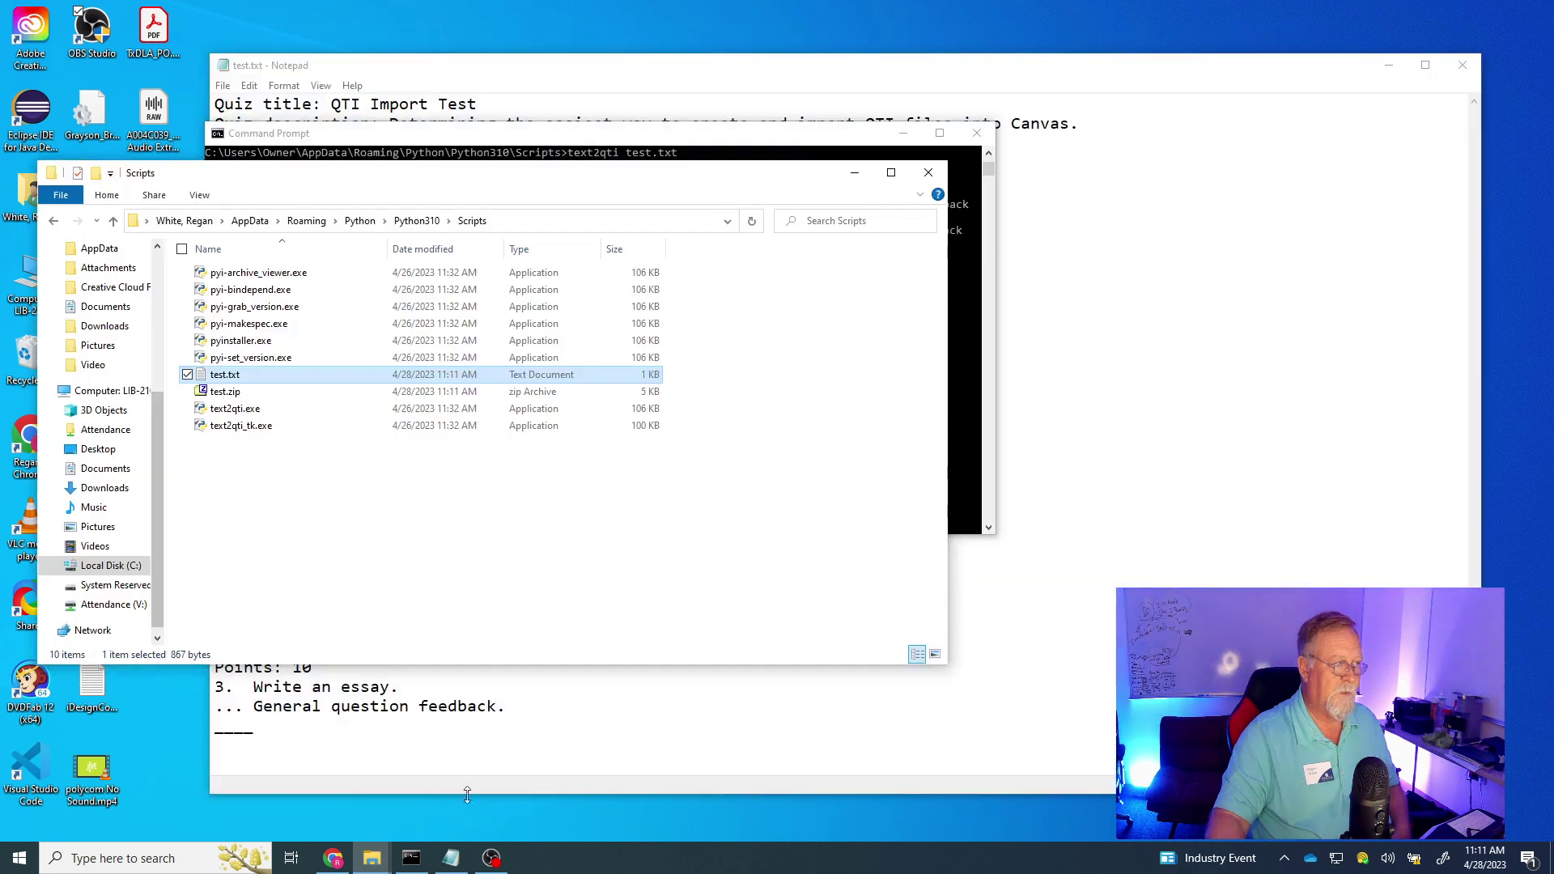
pyautogui.click(231, 394)
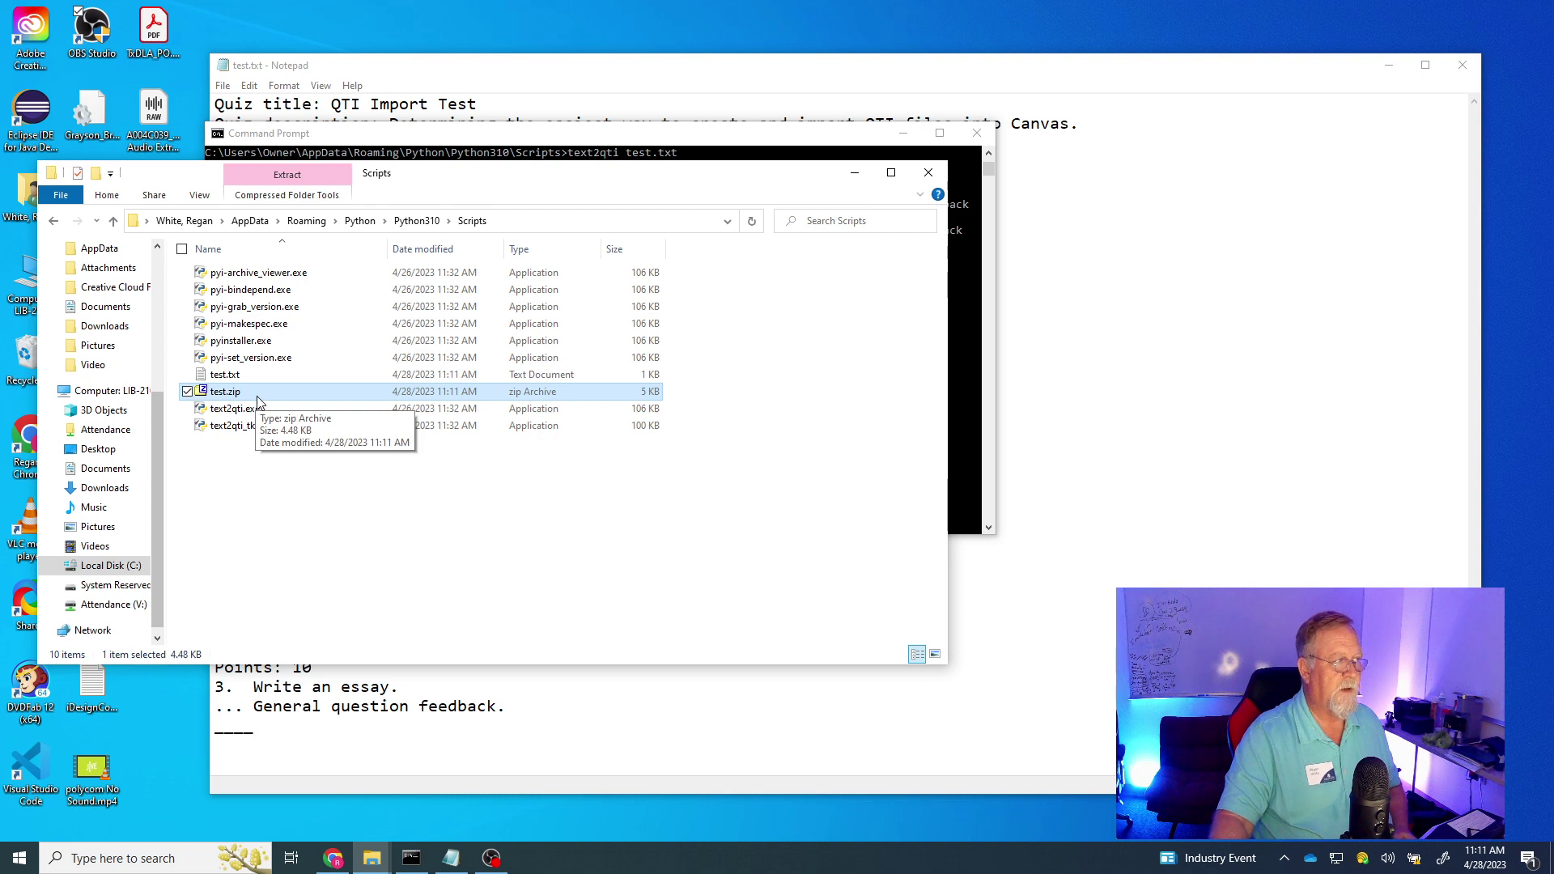
pyautogui.click(855, 174)
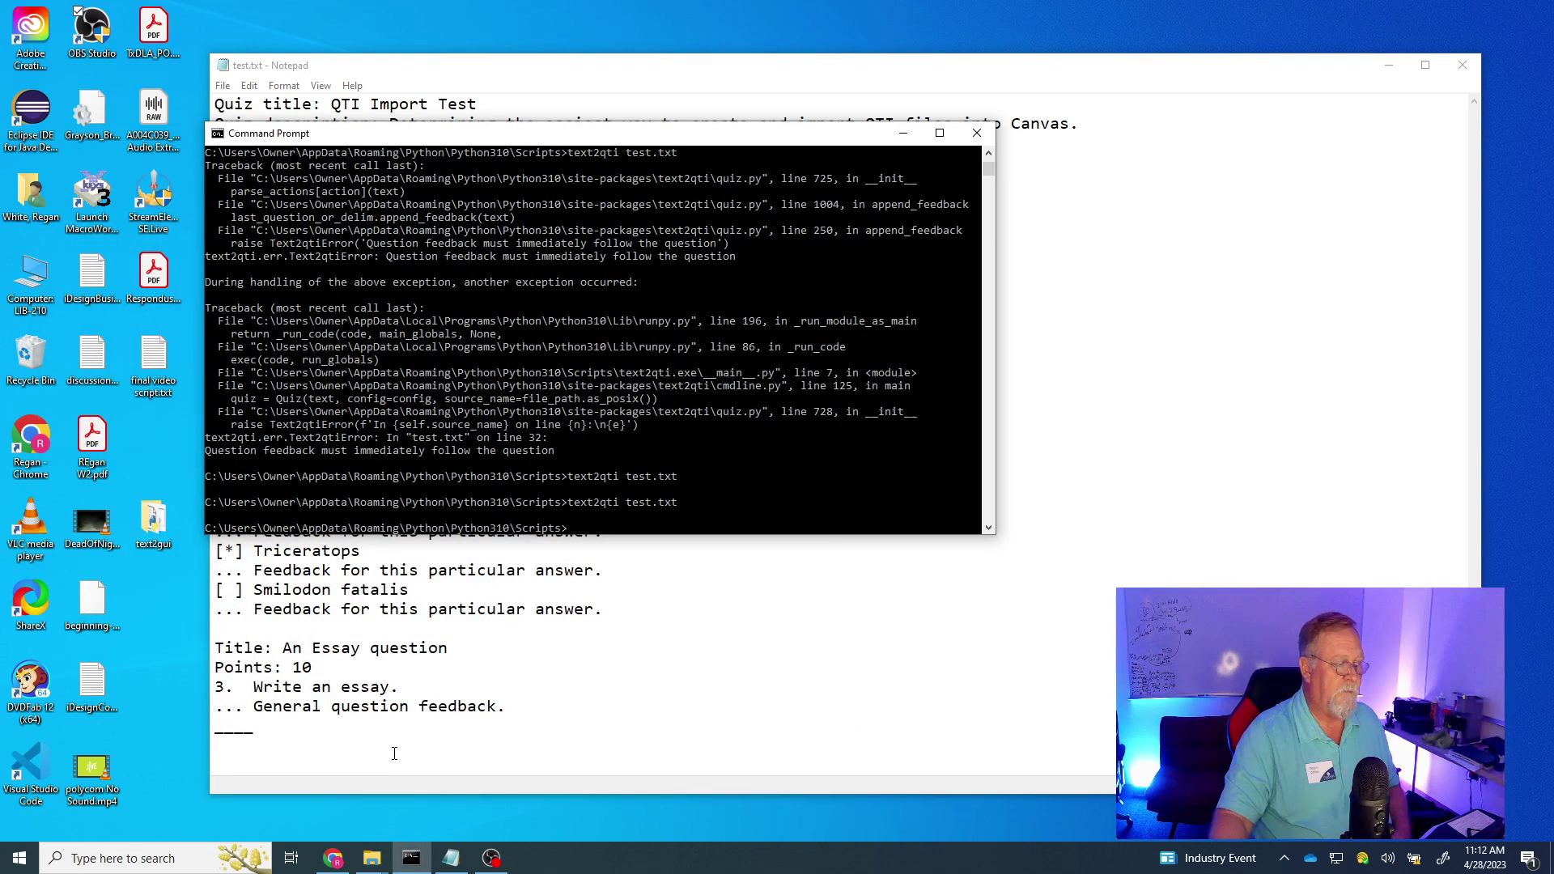
# - Switch to Canvas in Chrome and open the Instructional Design Sandbox course from the dashboard
pyautogui.click(333, 861)
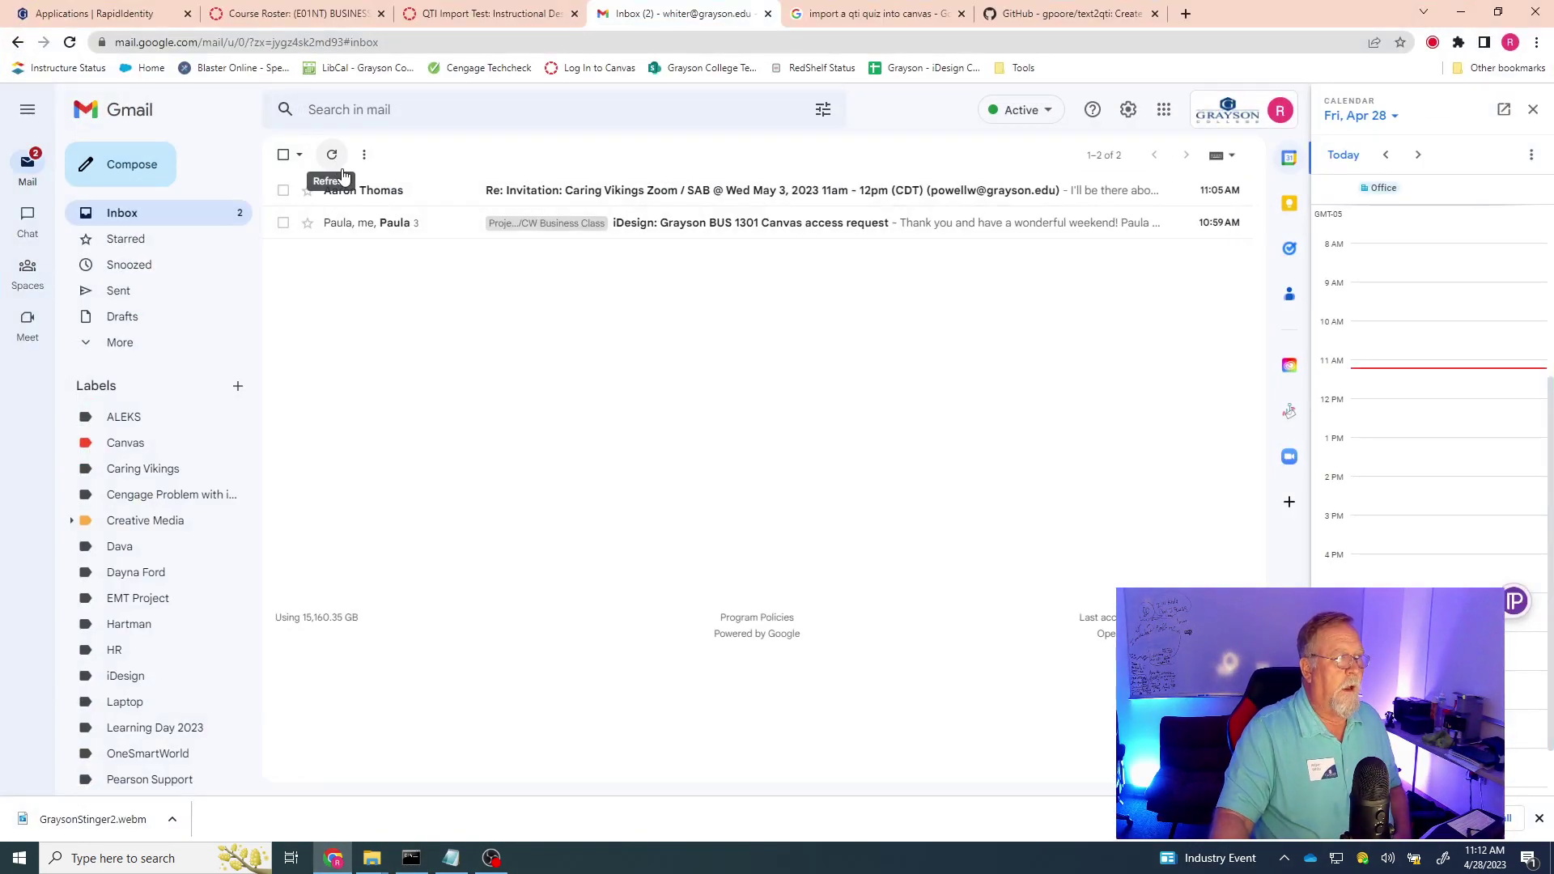
pyautogui.click(282, 15)
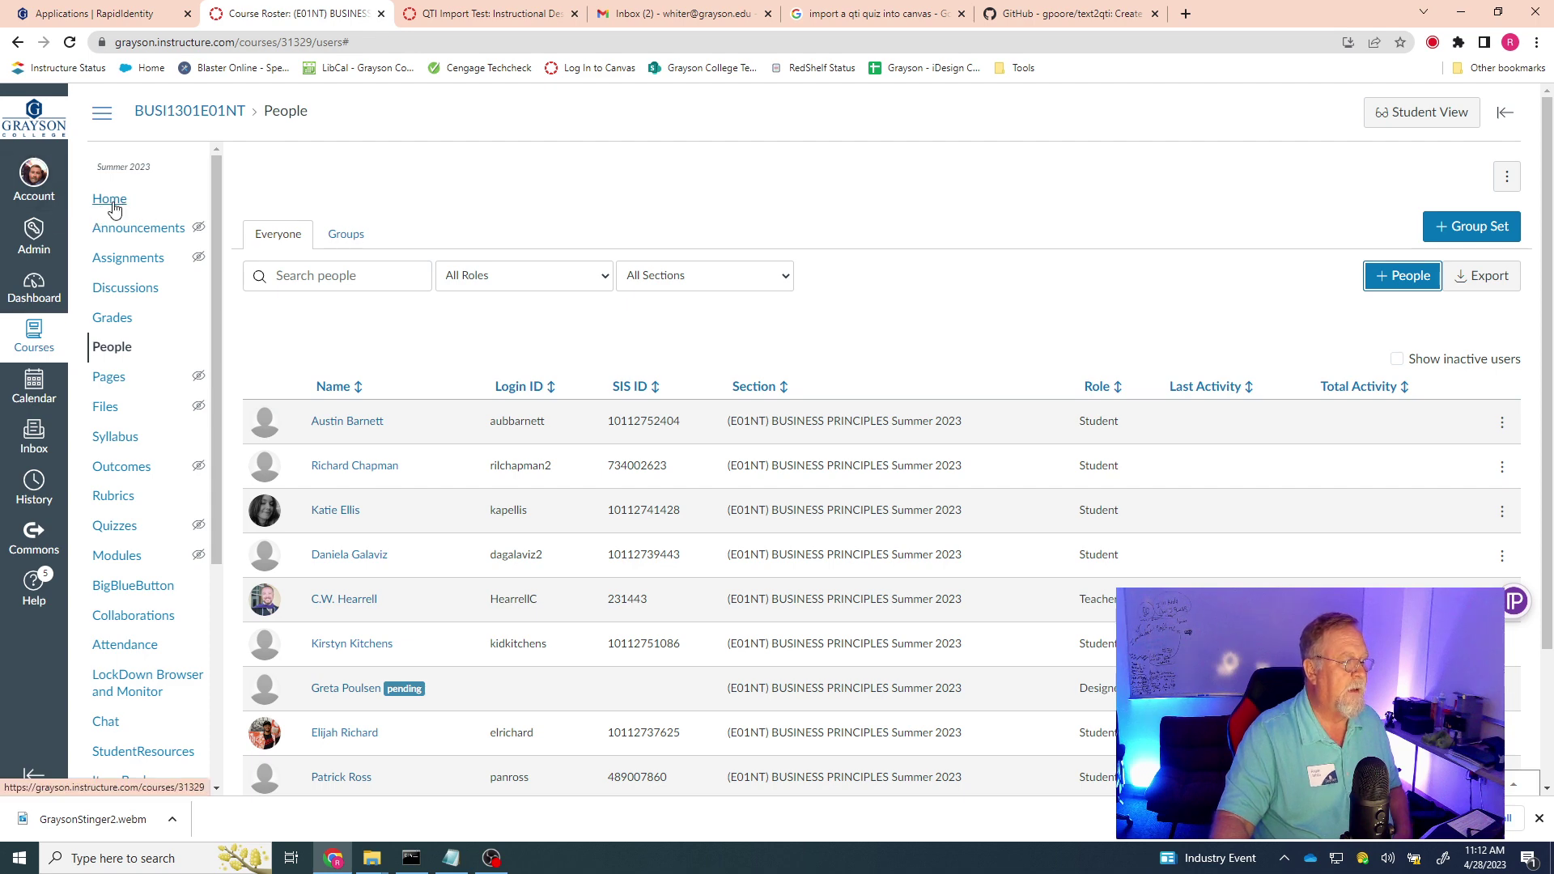
pyautogui.click(24, 297)
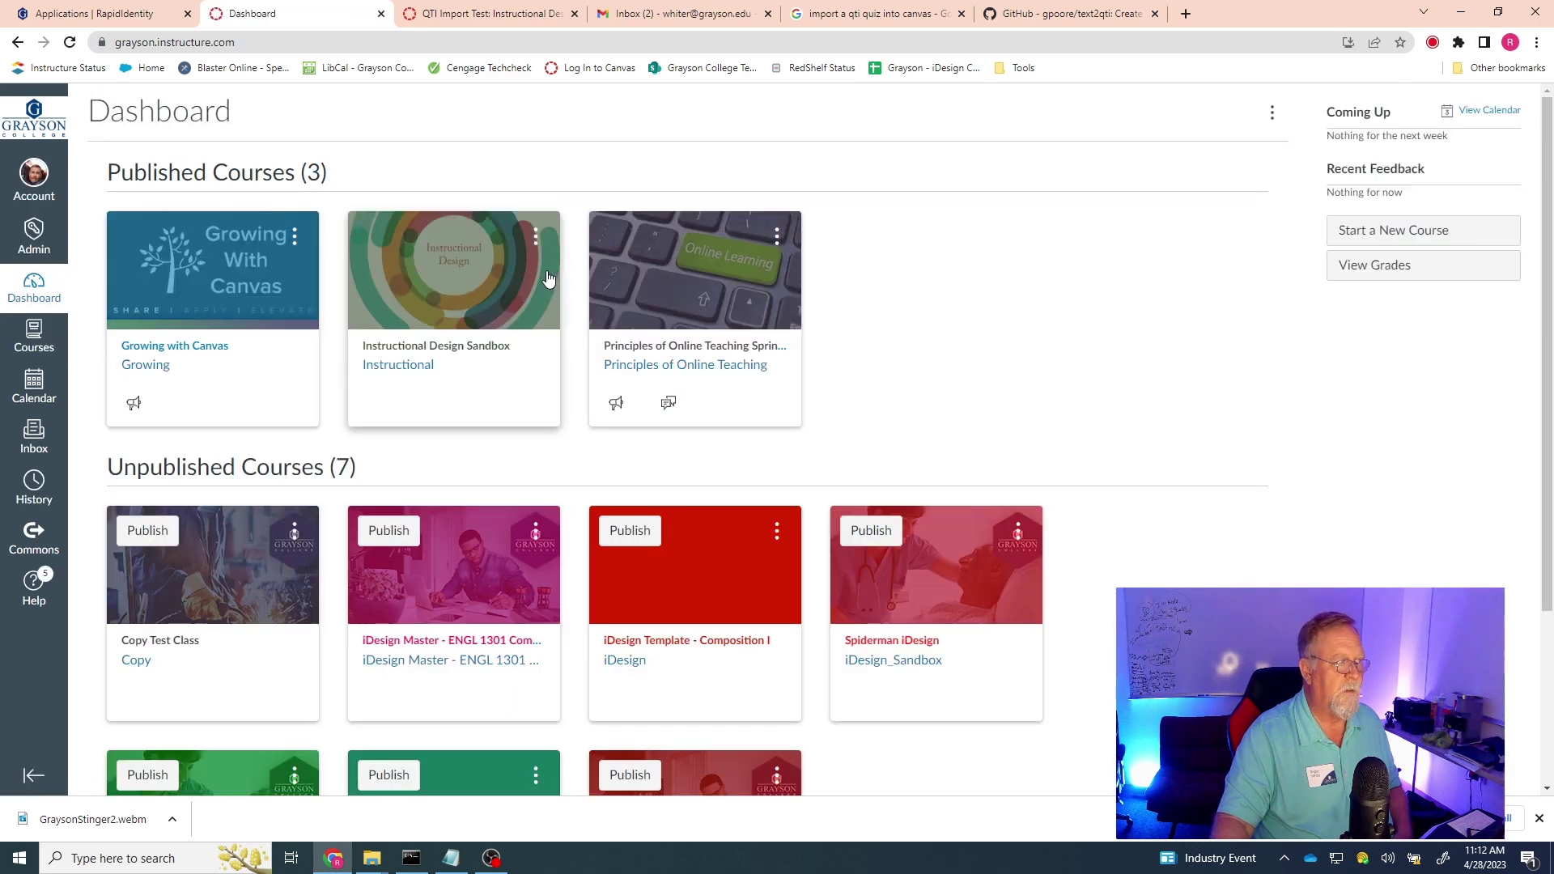
pyautogui.click(454, 349)
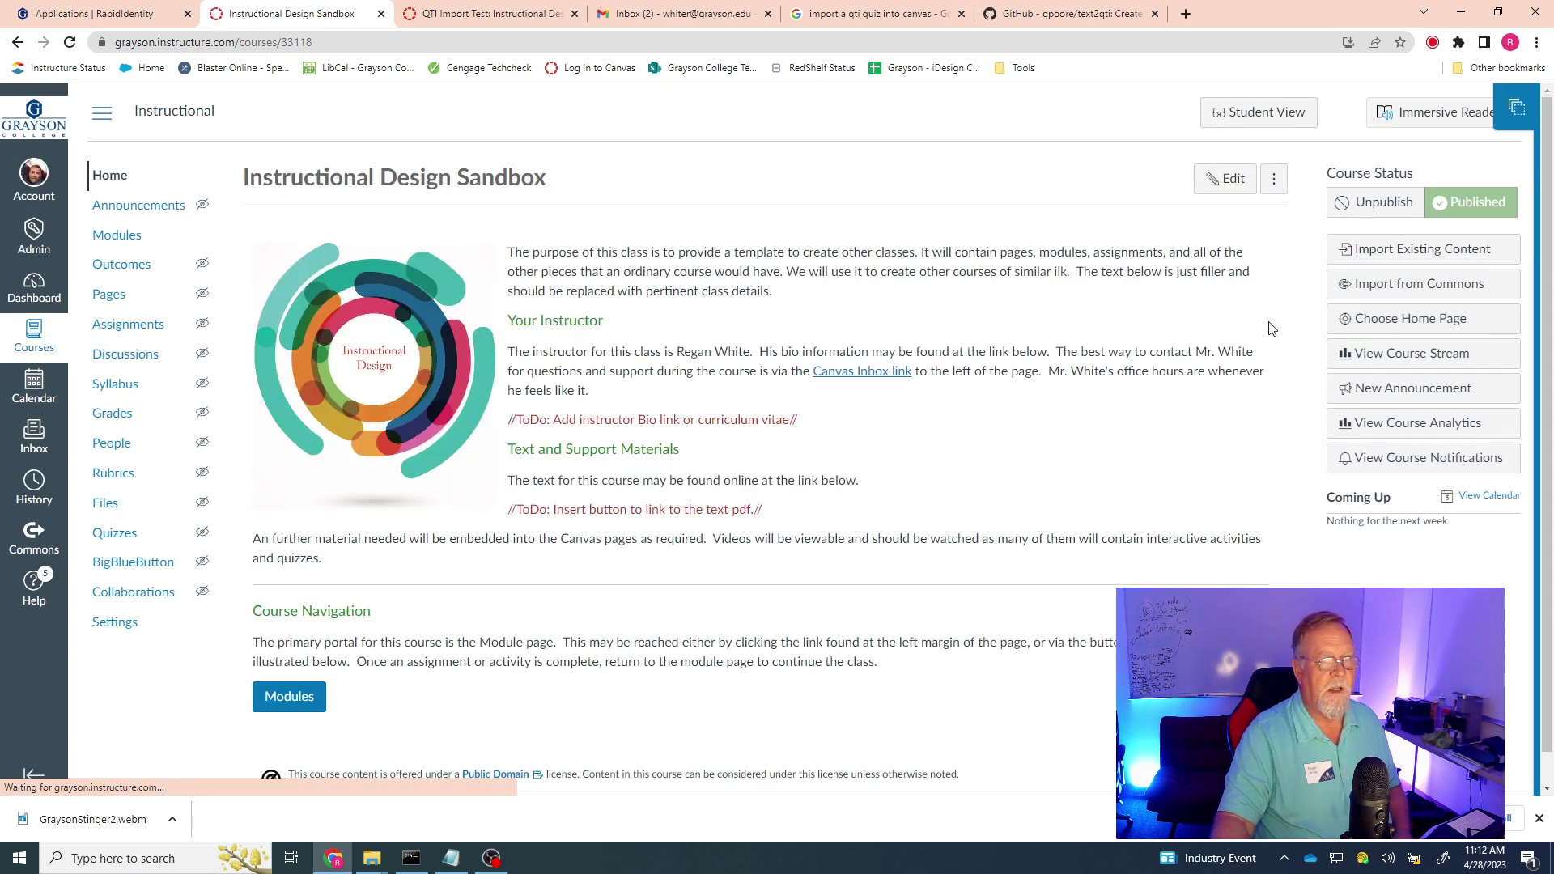
# - Import test.zip from the Scripts folder into the course as existing content of type QTI .zip file
pyautogui.click(1453, 251)
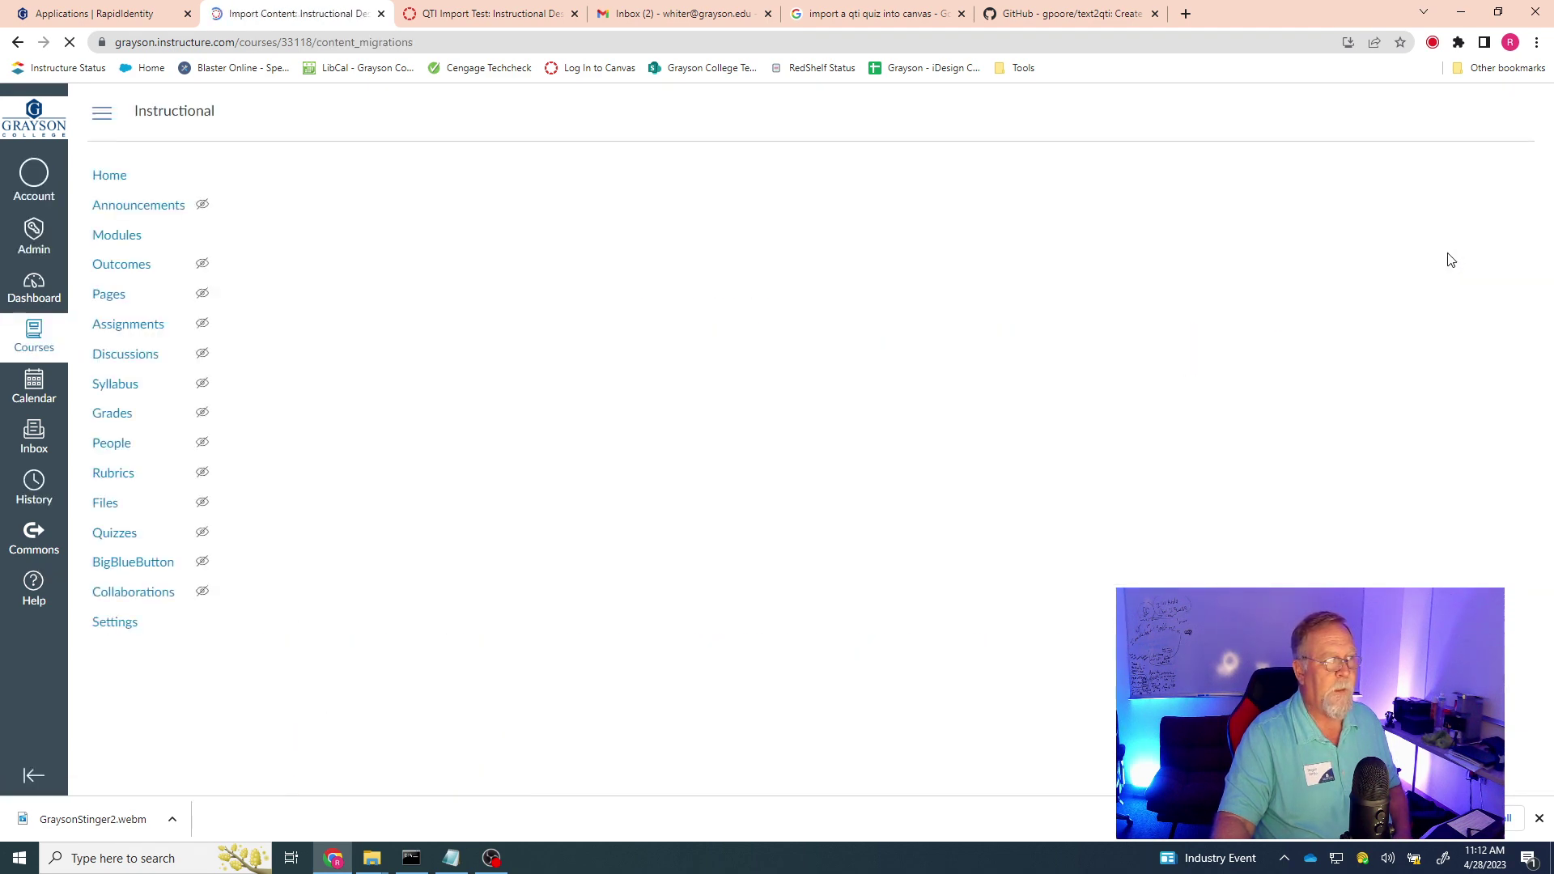
pyautogui.click(601, 224)
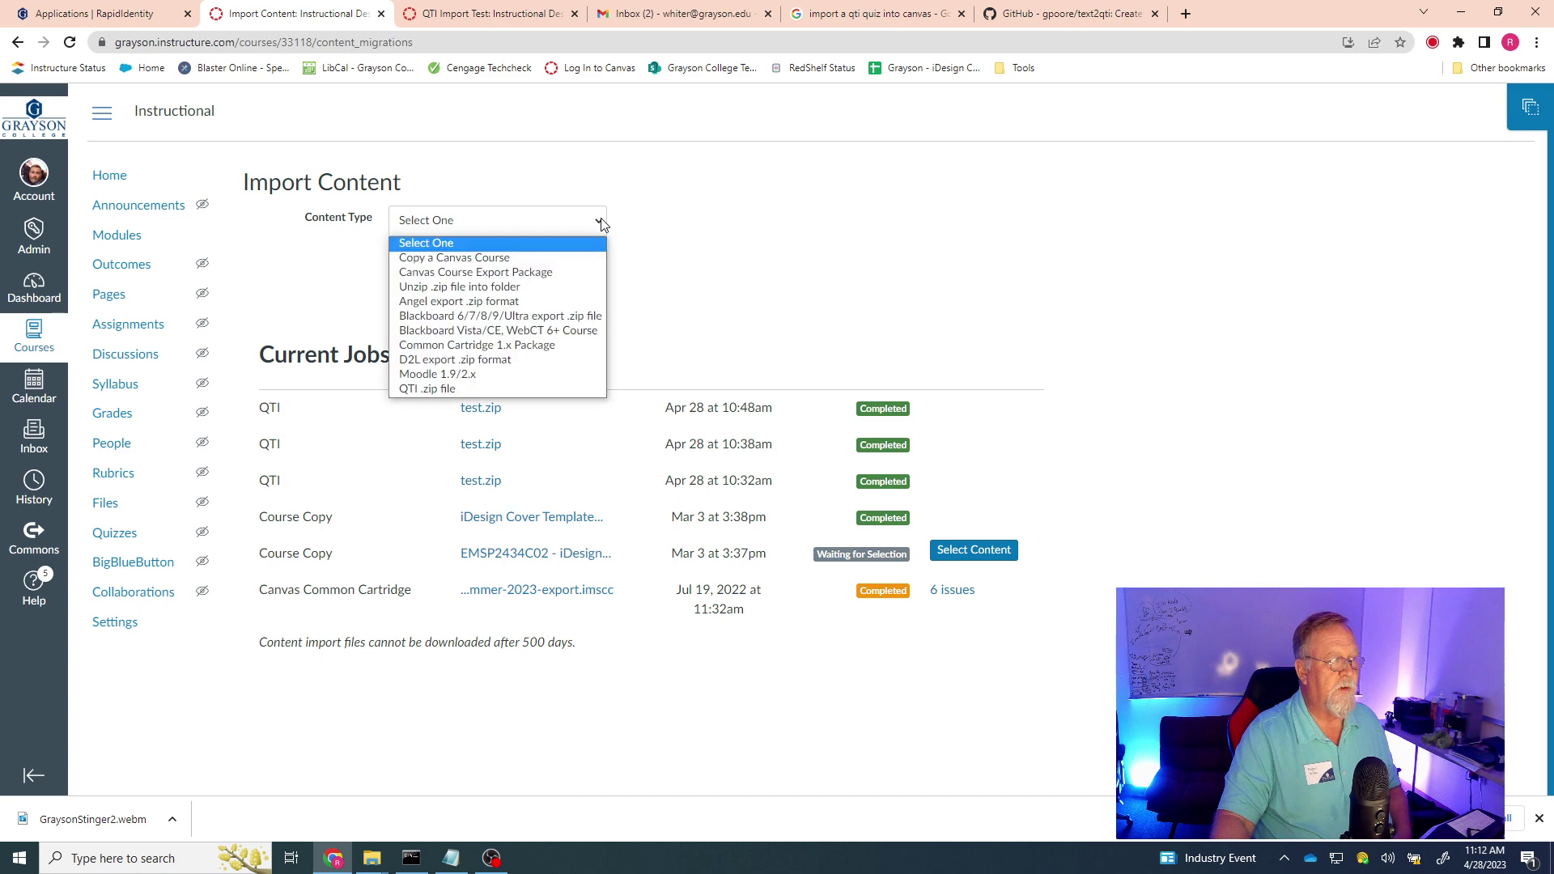
pyautogui.click(434, 391)
pyautogui.click(425, 274)
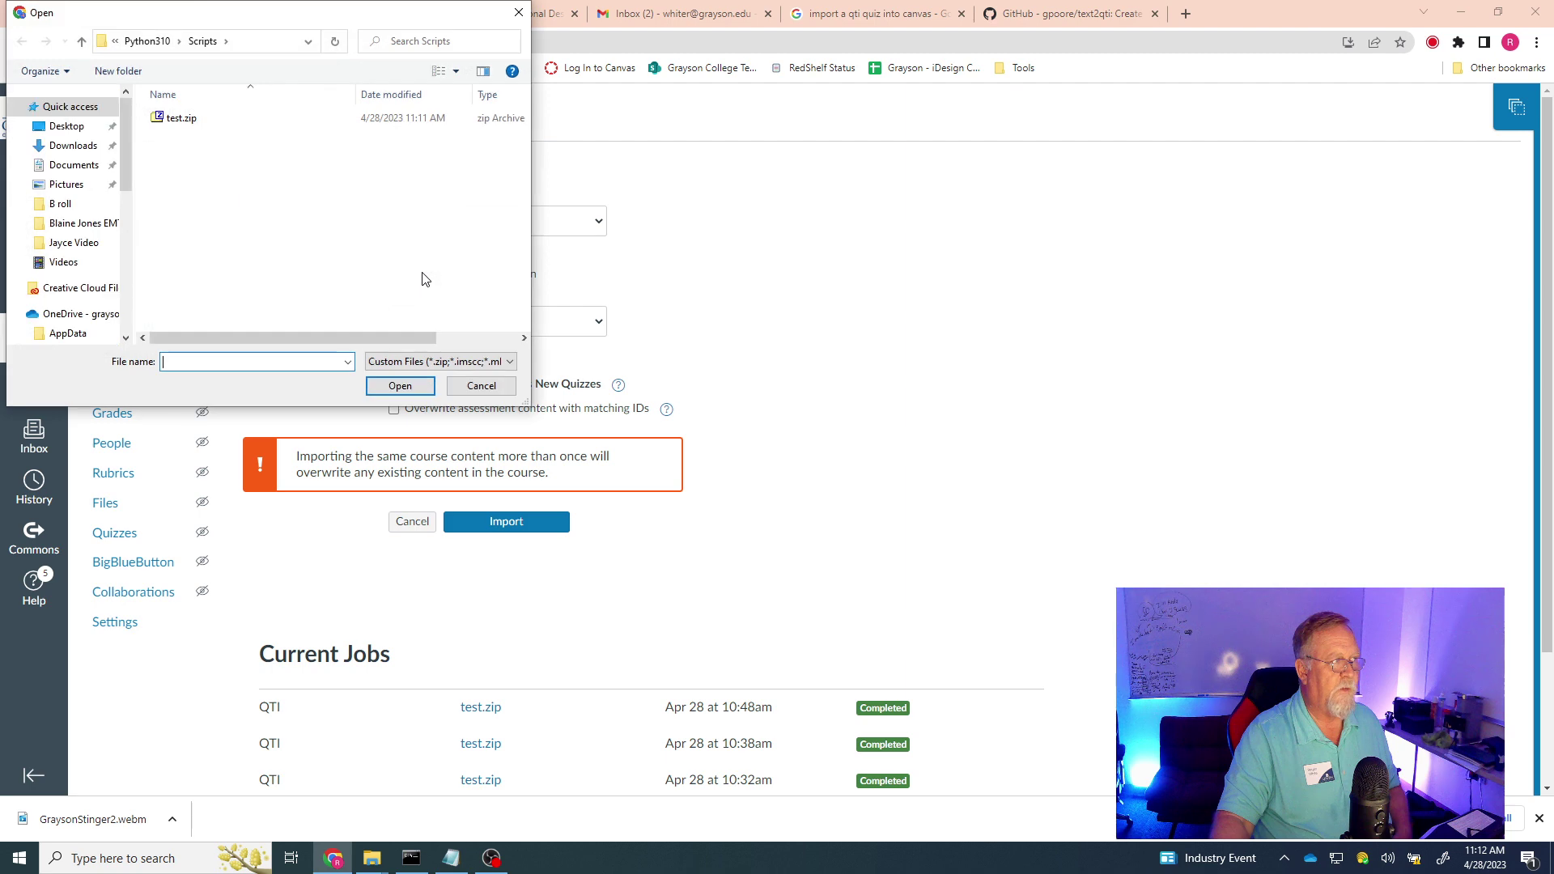
pyautogui.doubleClick(183, 119)
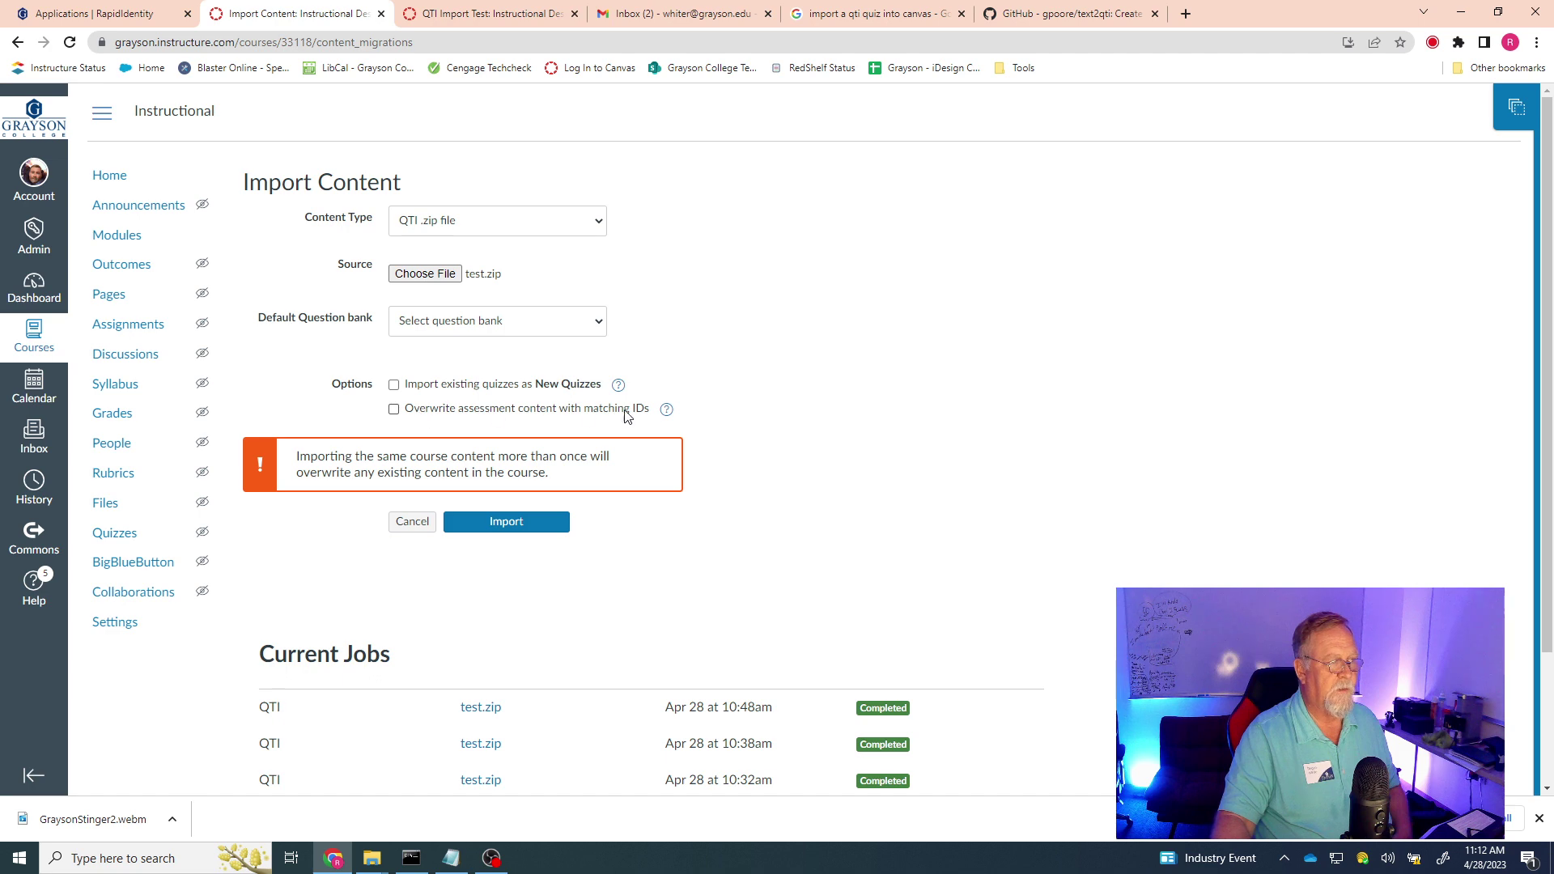
pyautogui.click(508, 522)
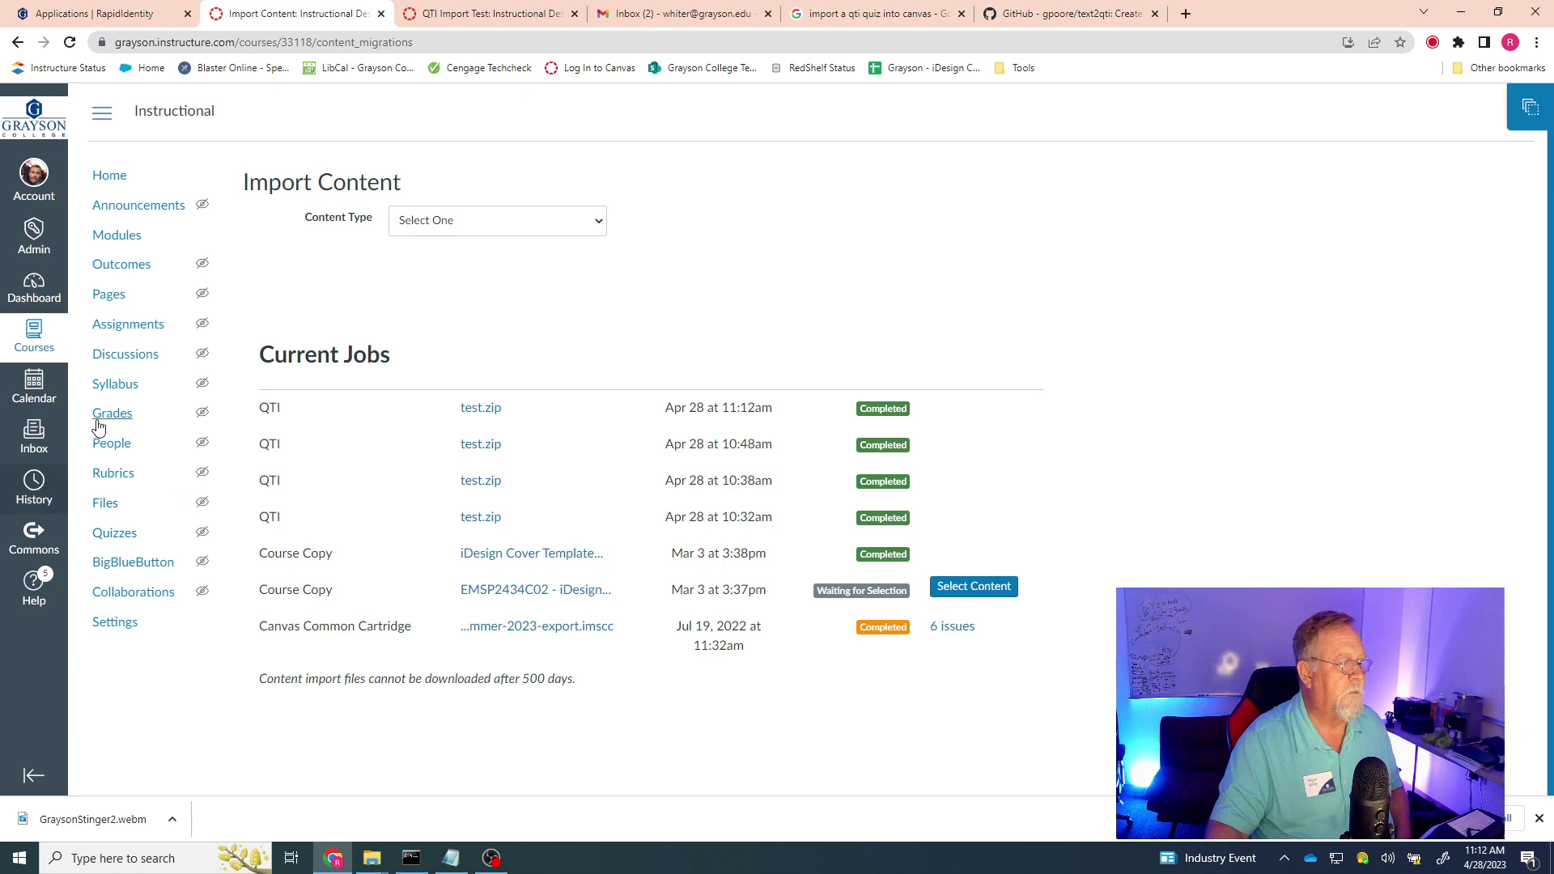
# - Delete the first of the two QTI Import Test quizzes from the course's quiz list and confirm the deletion
pyautogui.click(112, 540)
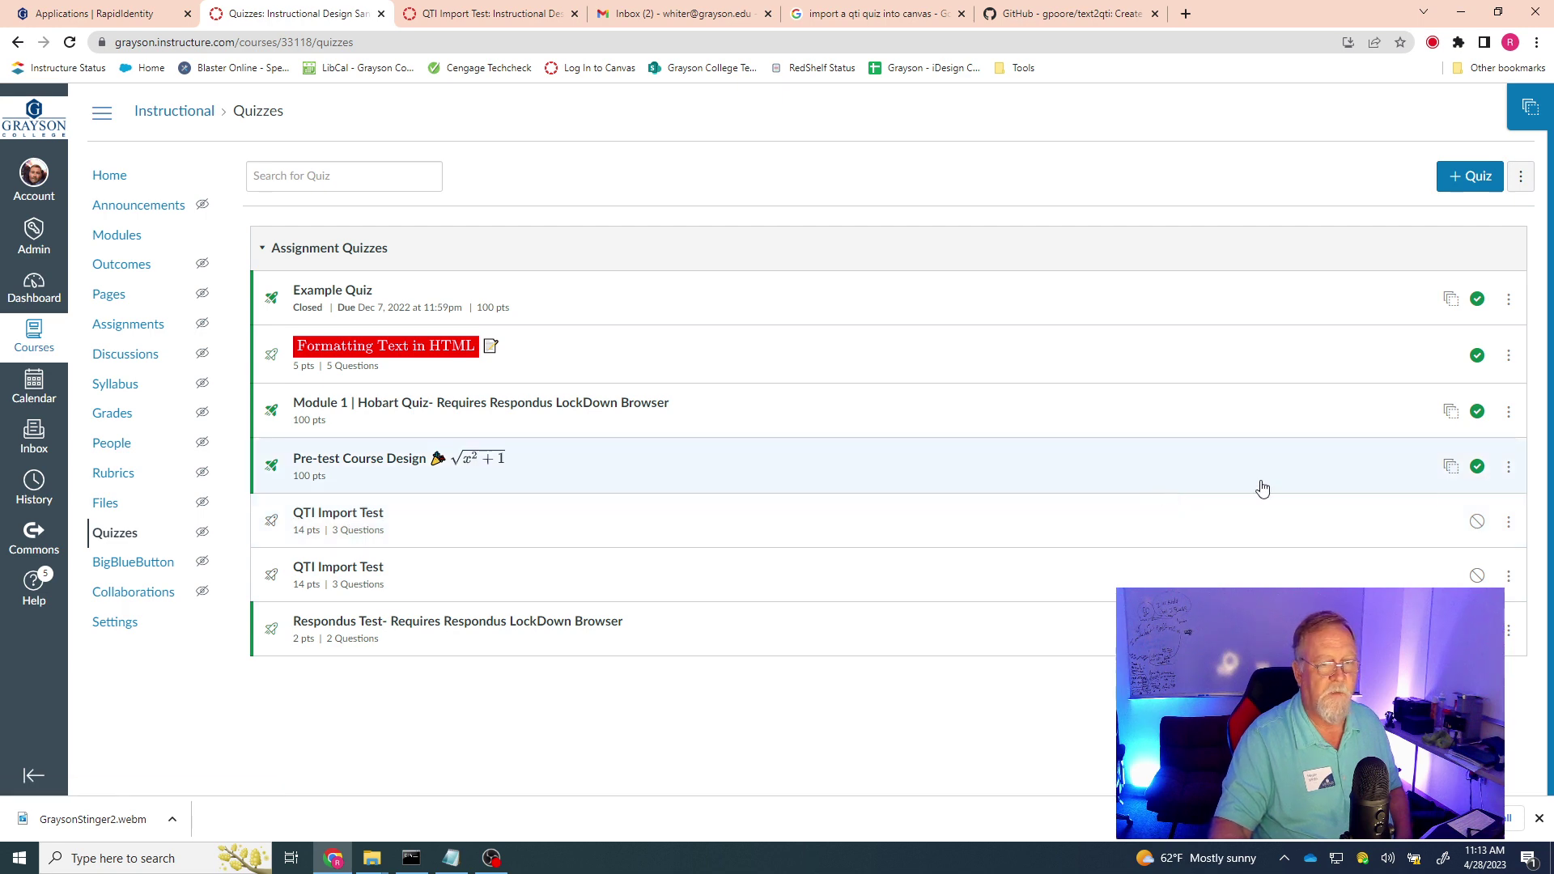
pyautogui.click(1509, 528)
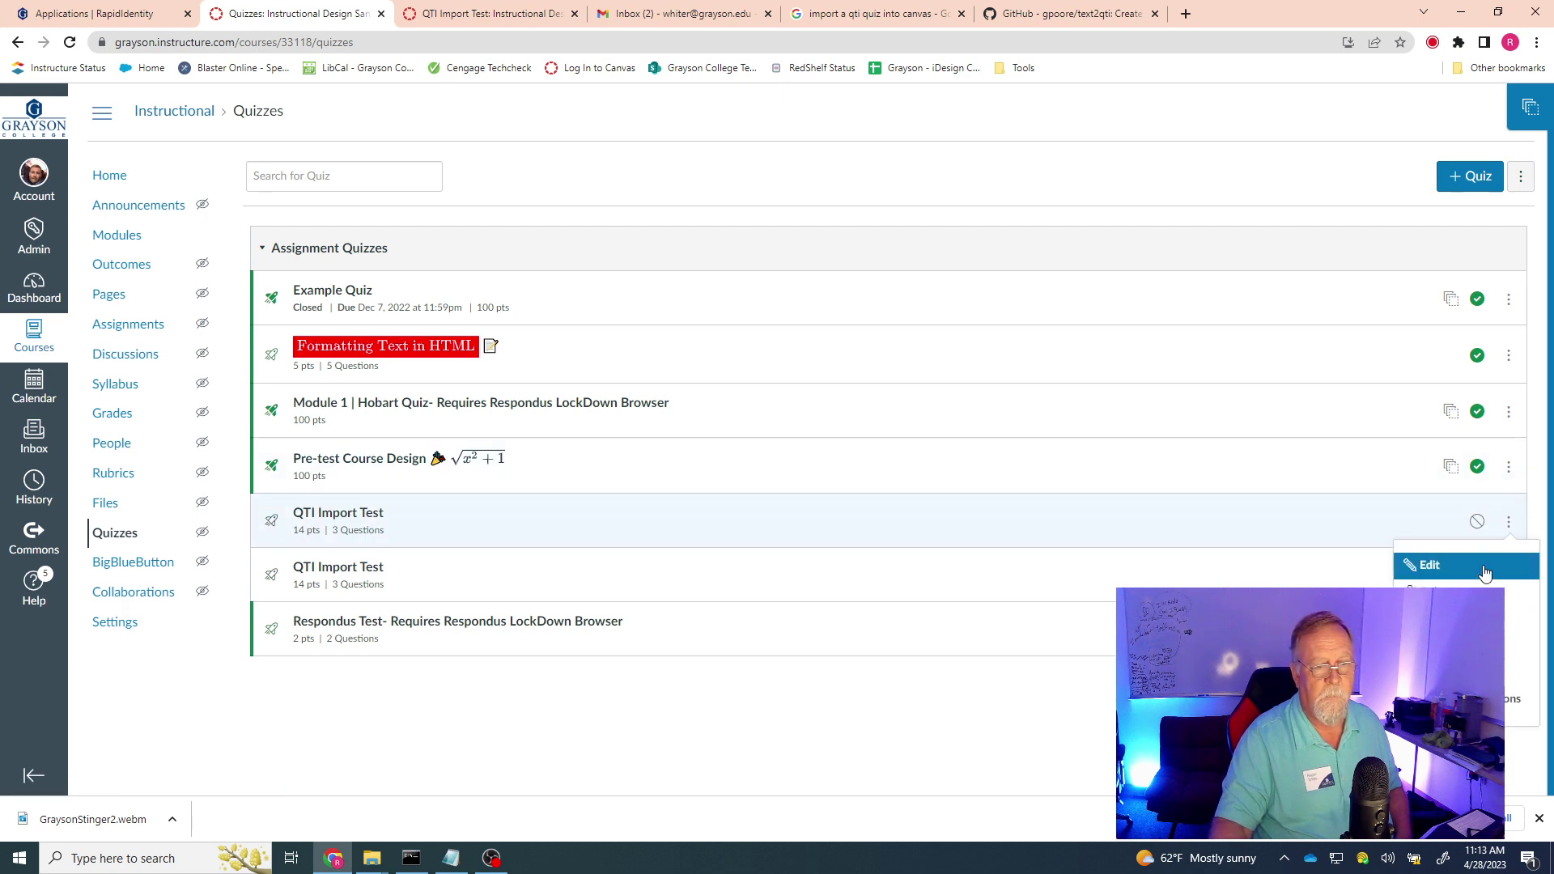
pyautogui.click(1449, 593)
pyautogui.click(862, 134)
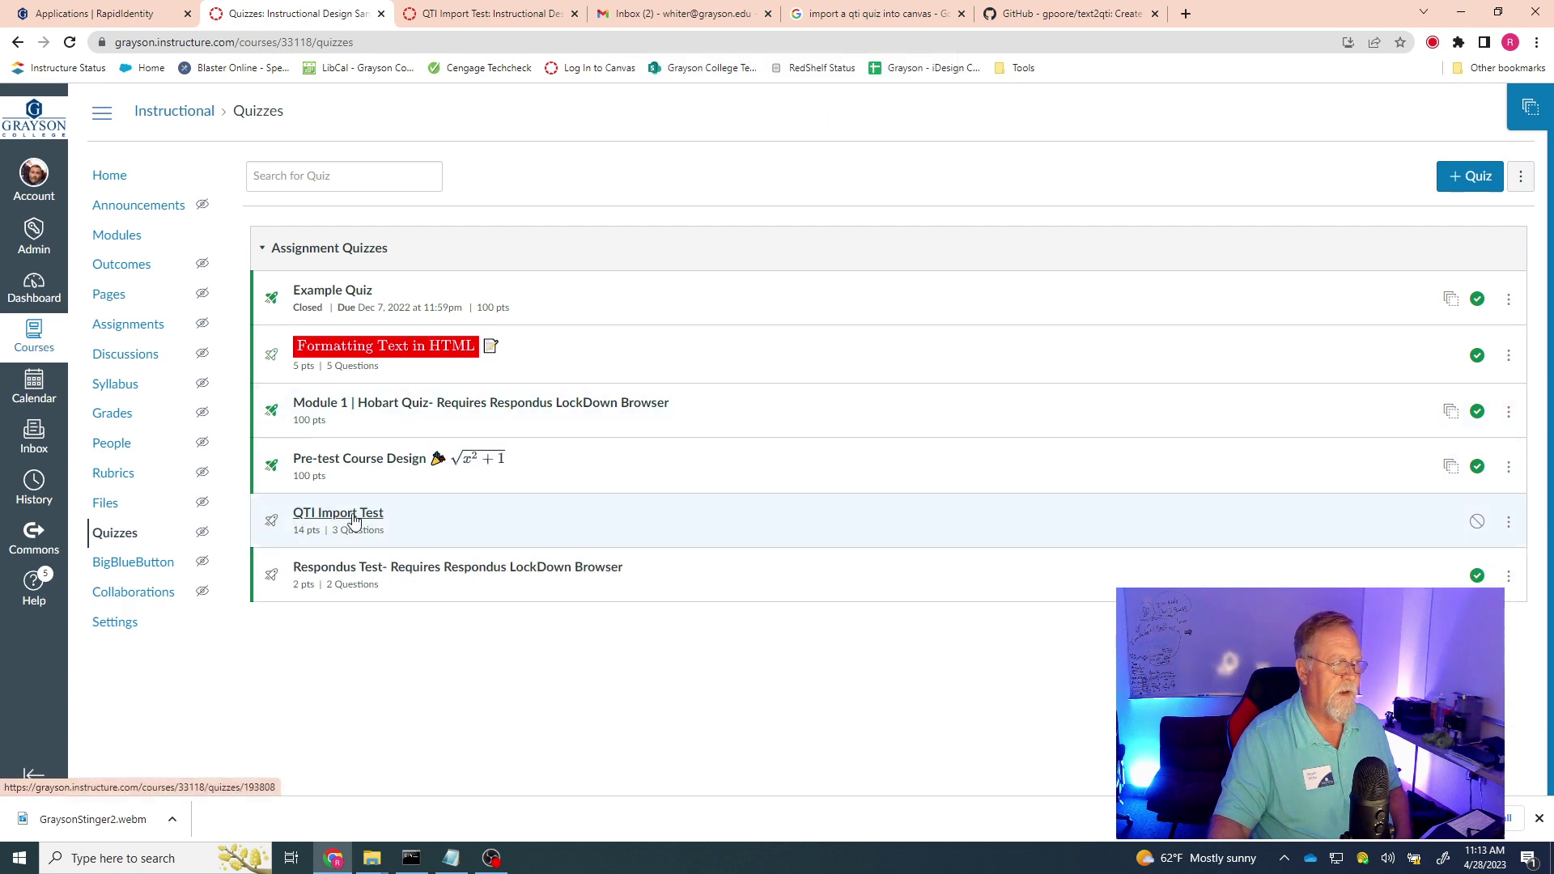
# - Check the quiz title and quiz description in test.txt in Notepad, then minimize the file window
pyautogui.click(451, 858)
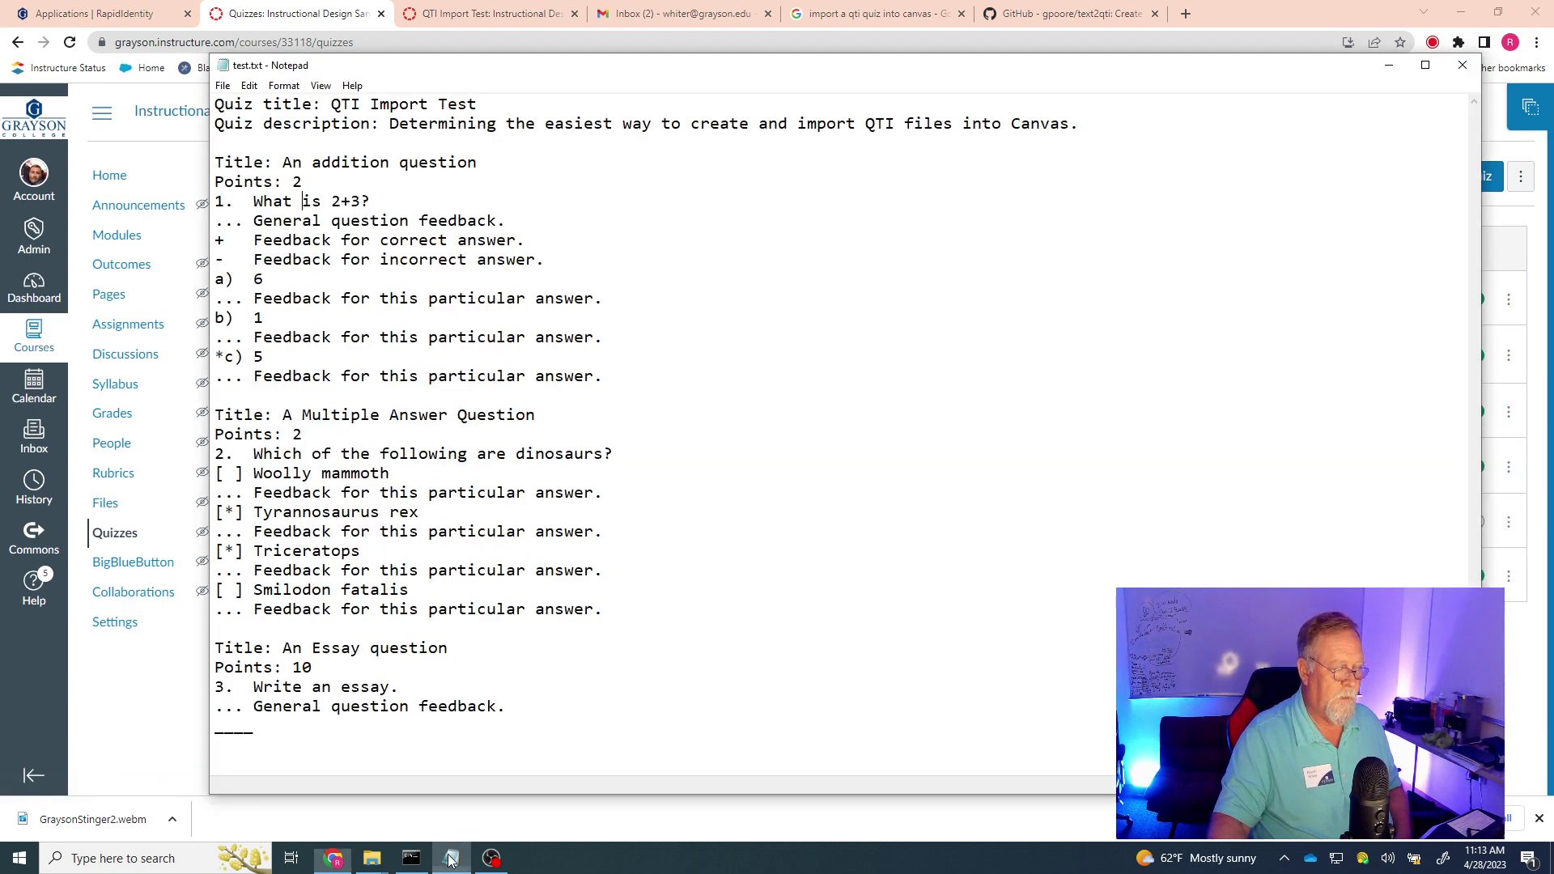
pyautogui.moveTo(224, 103); pyautogui.dragTo(500, 102)
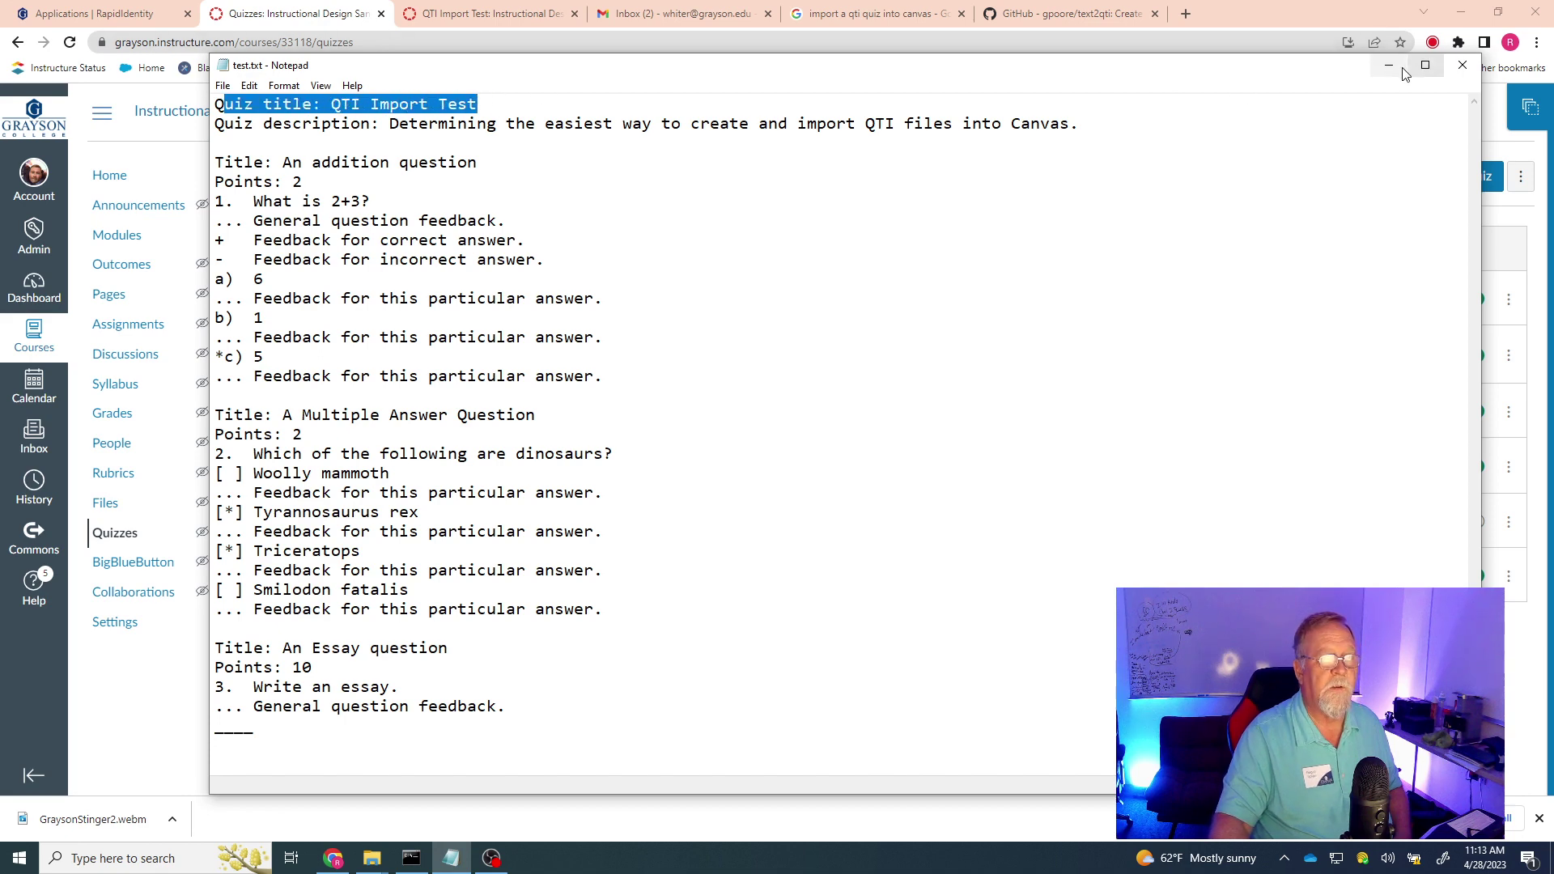
pyautogui.moveTo(380, 128); pyautogui.dragTo(1086, 125)
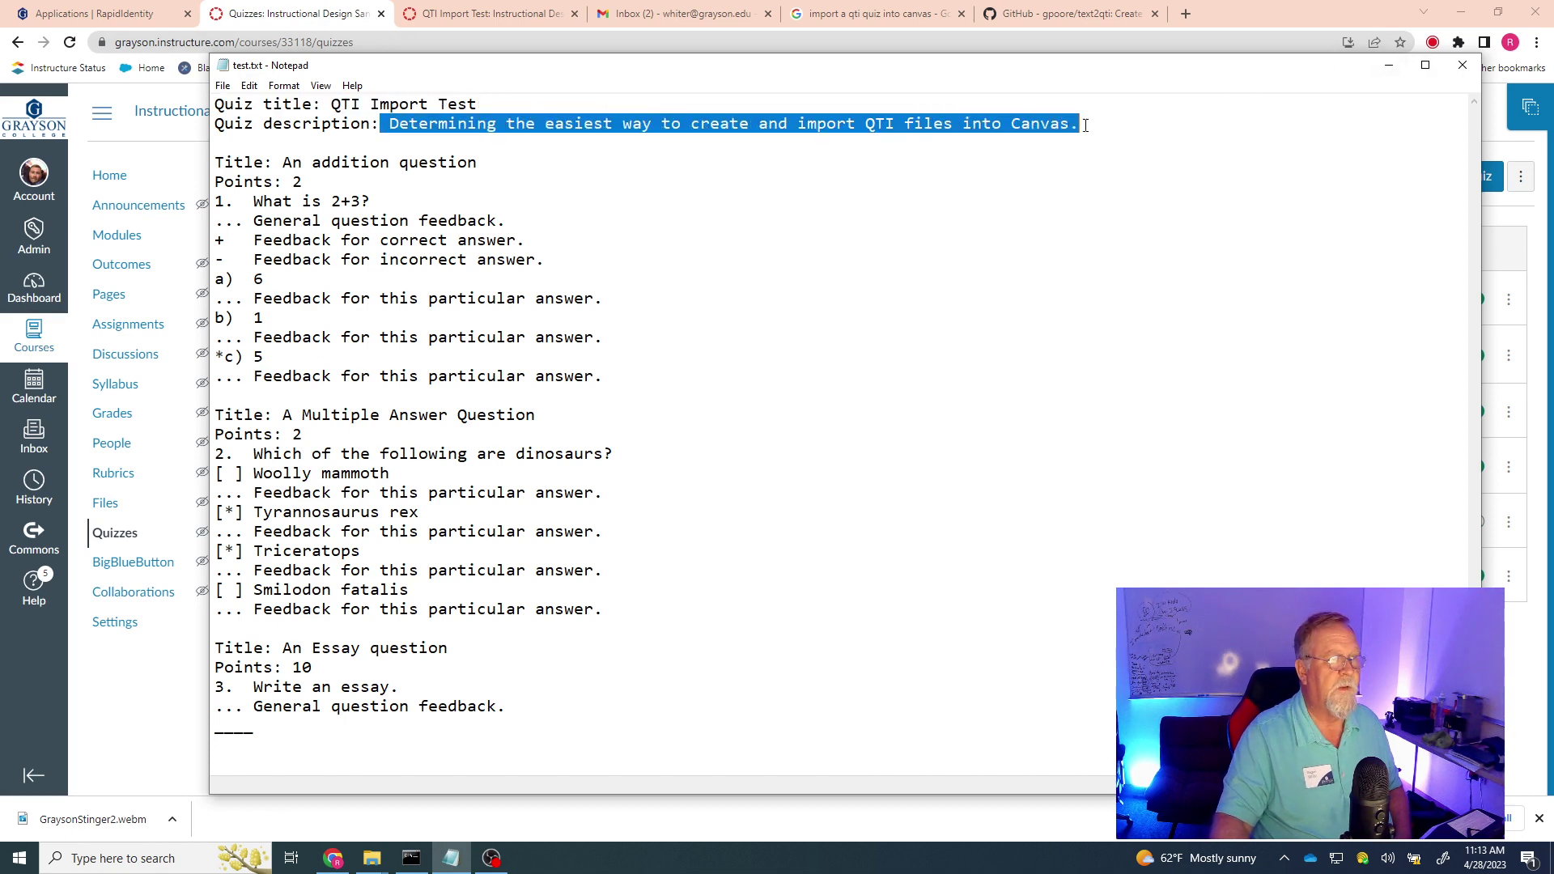
pyautogui.click(1389, 65)
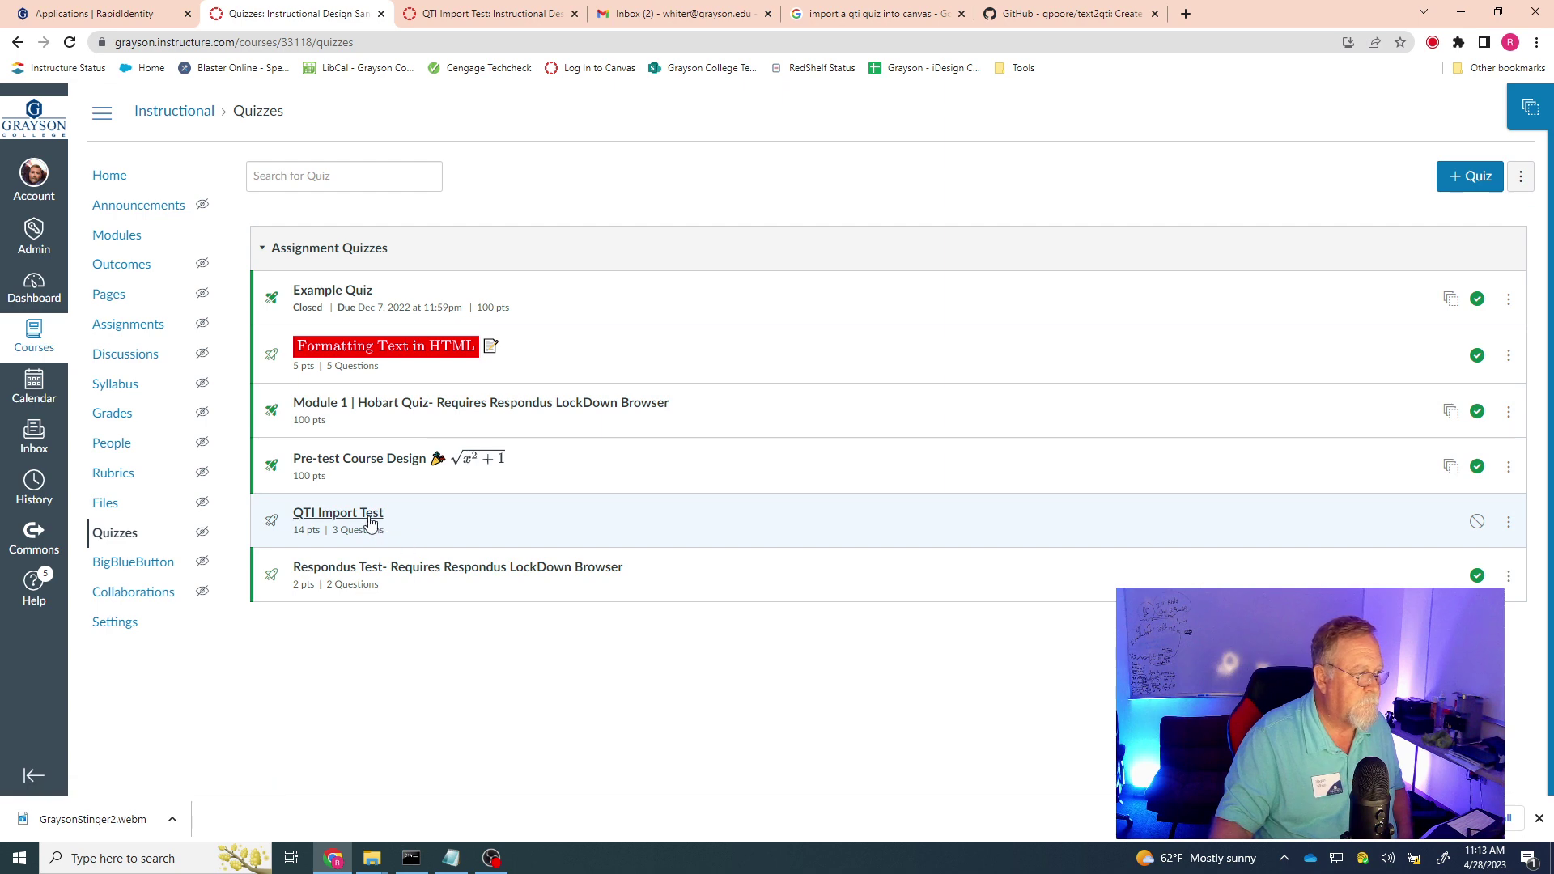
# - Open the imported QTI Import Test quiz and review its description and settings
pyautogui.click(335, 515)
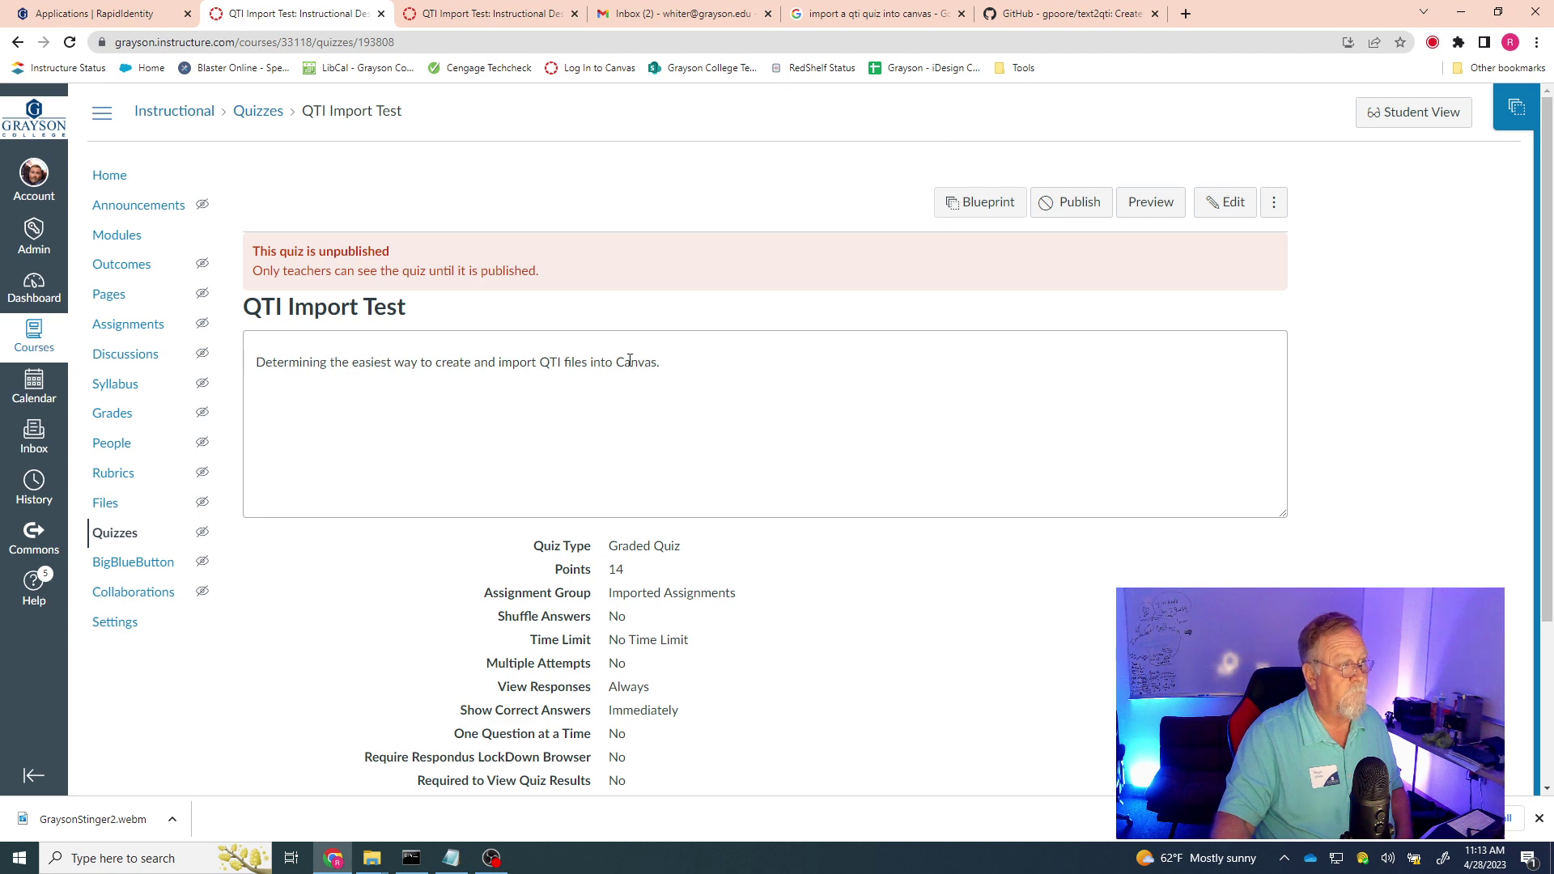
pyautogui.scroll(-3, 801, 430)
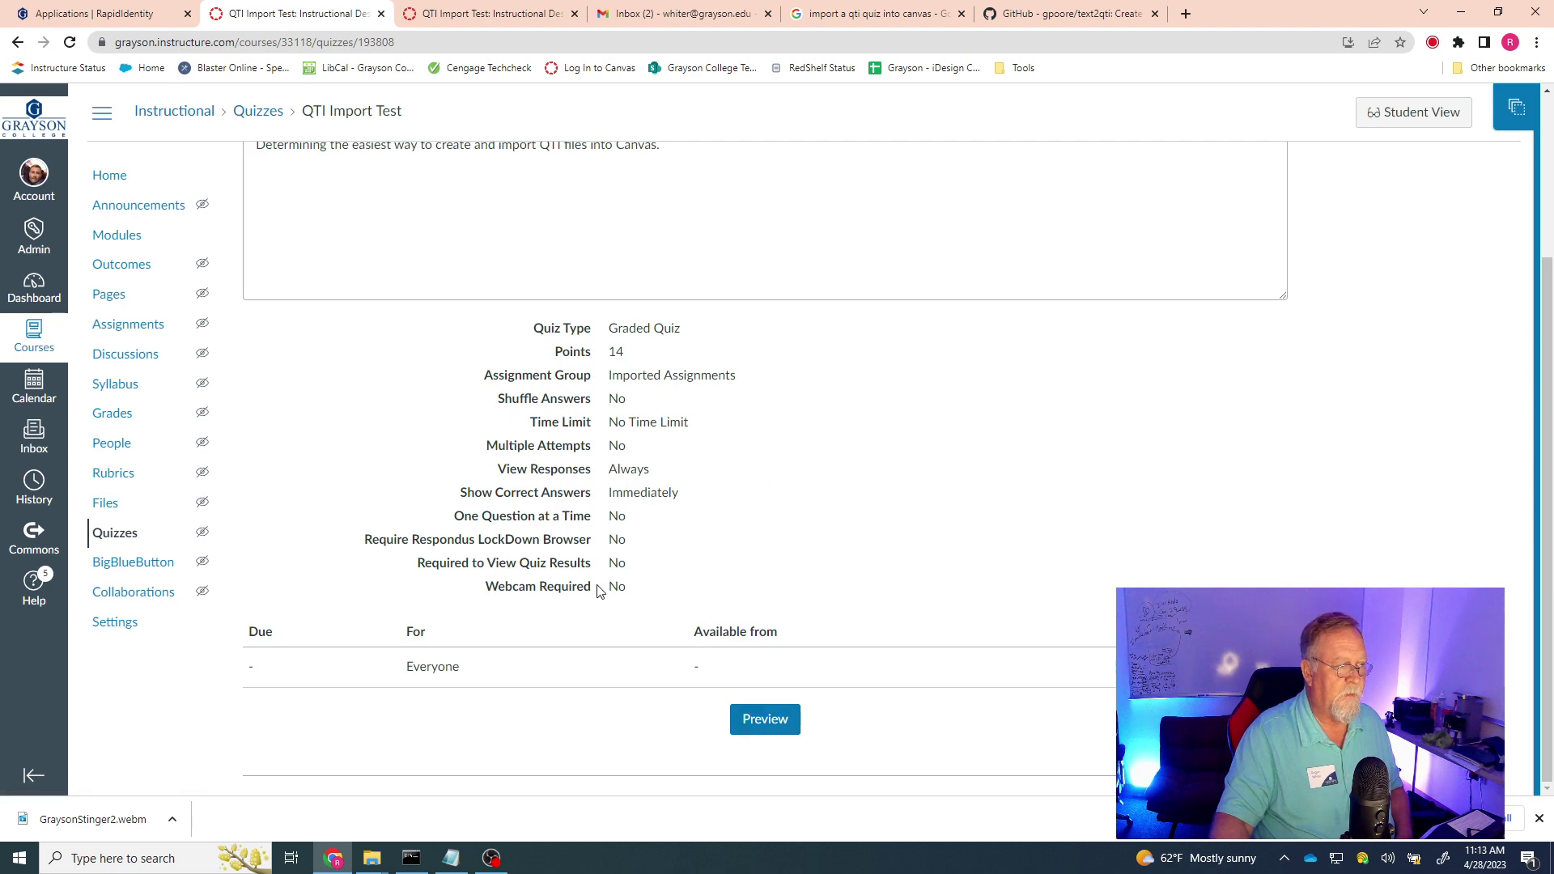
pyautogui.scroll(3, 821, 531)
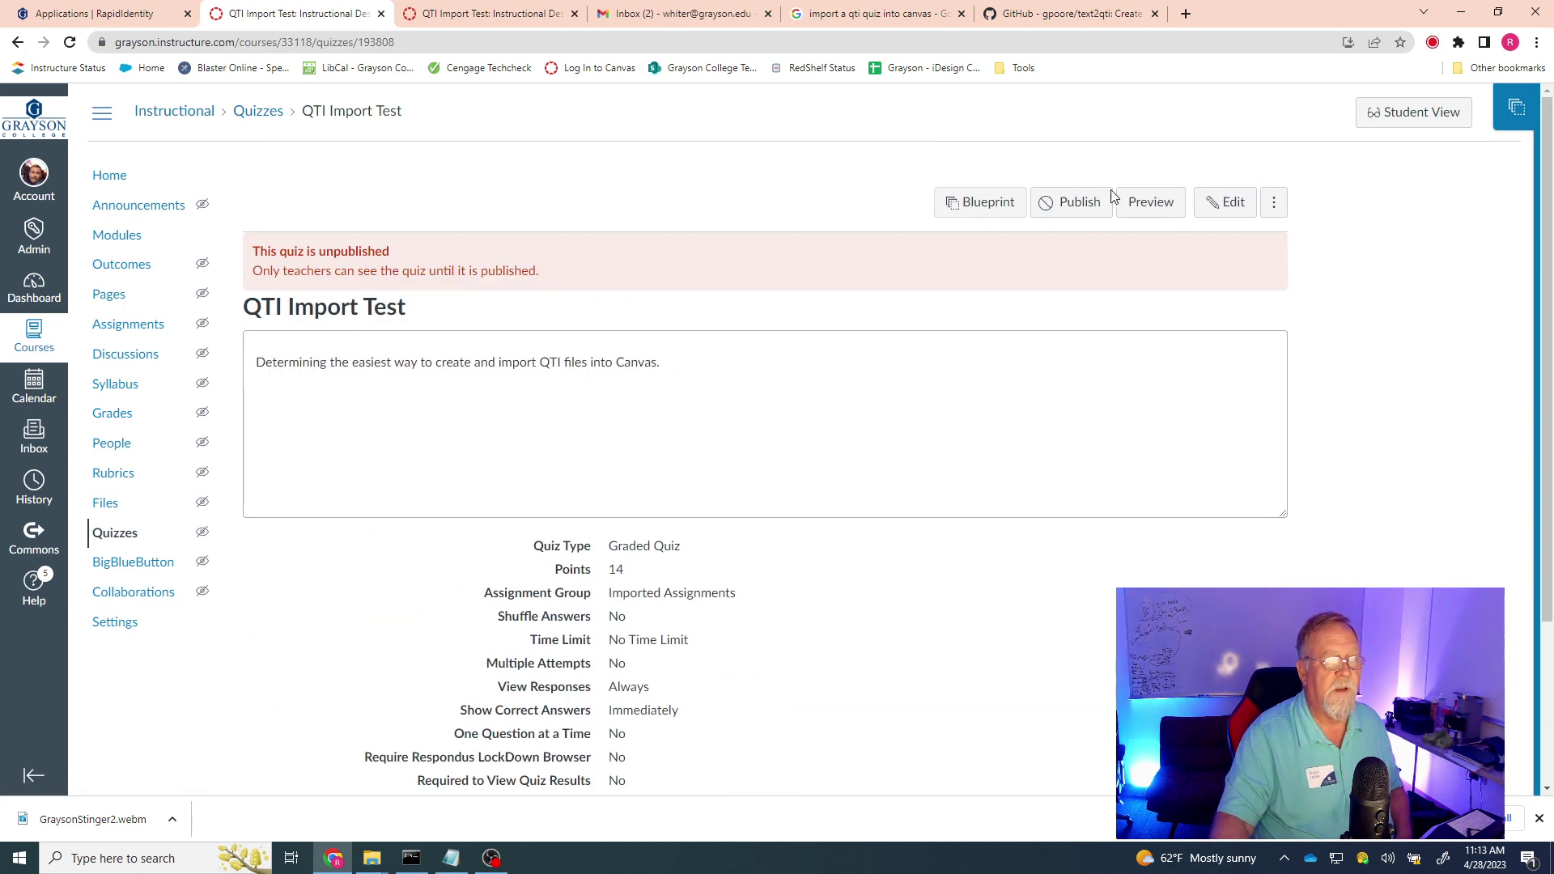
# - Preview the quiz, answering Question 1 with 5 and Question 2 with Tyrannosaurus rex and Triceratops
pyautogui.click(1172, 209)
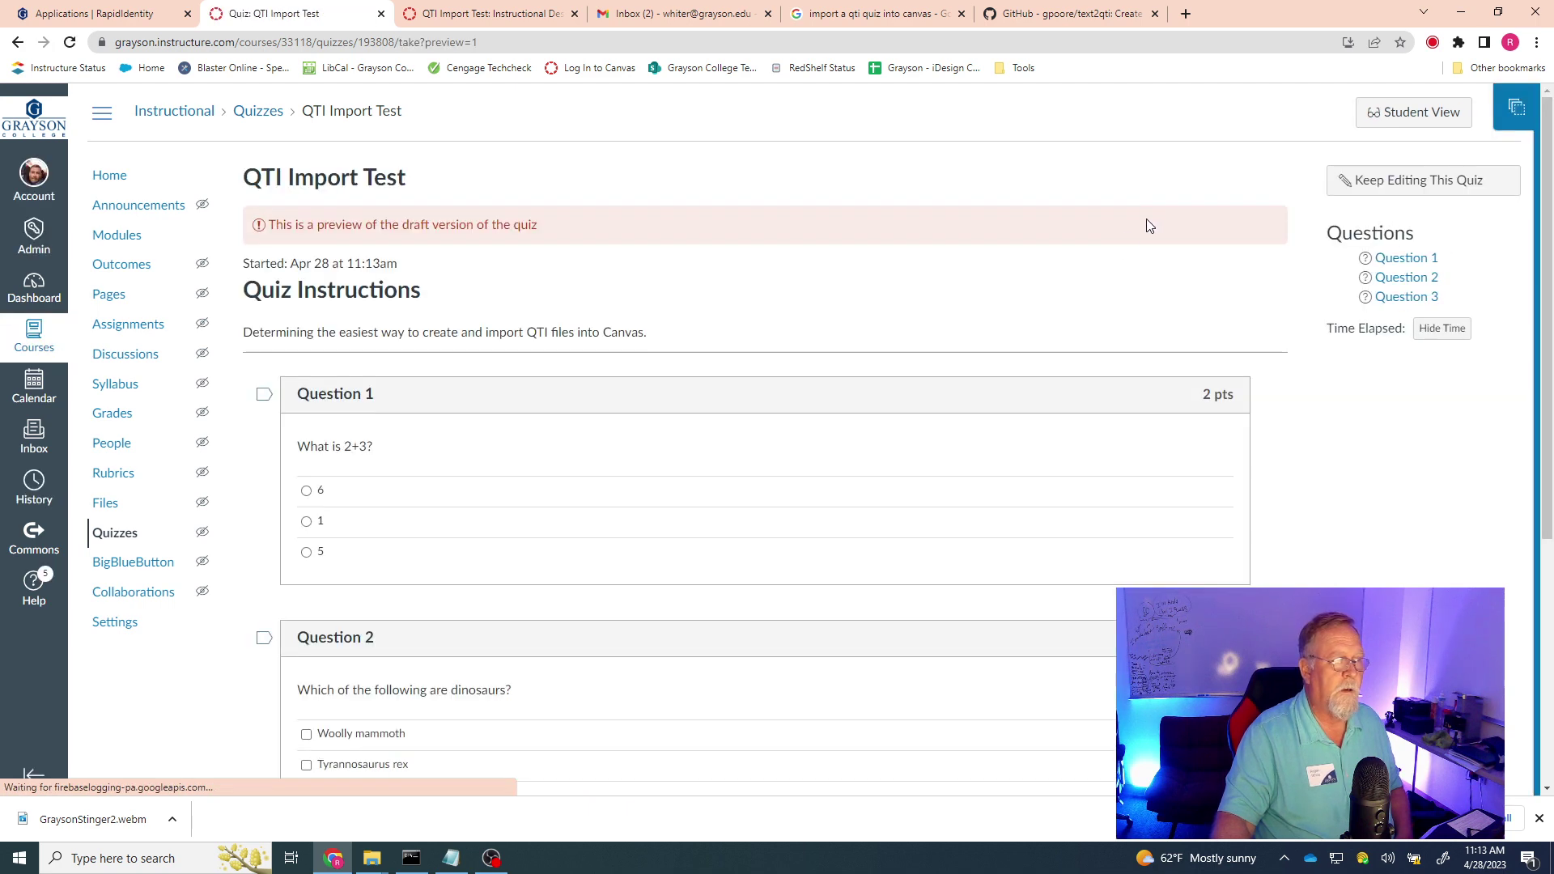
pyautogui.scroll(-2, 319, 324)
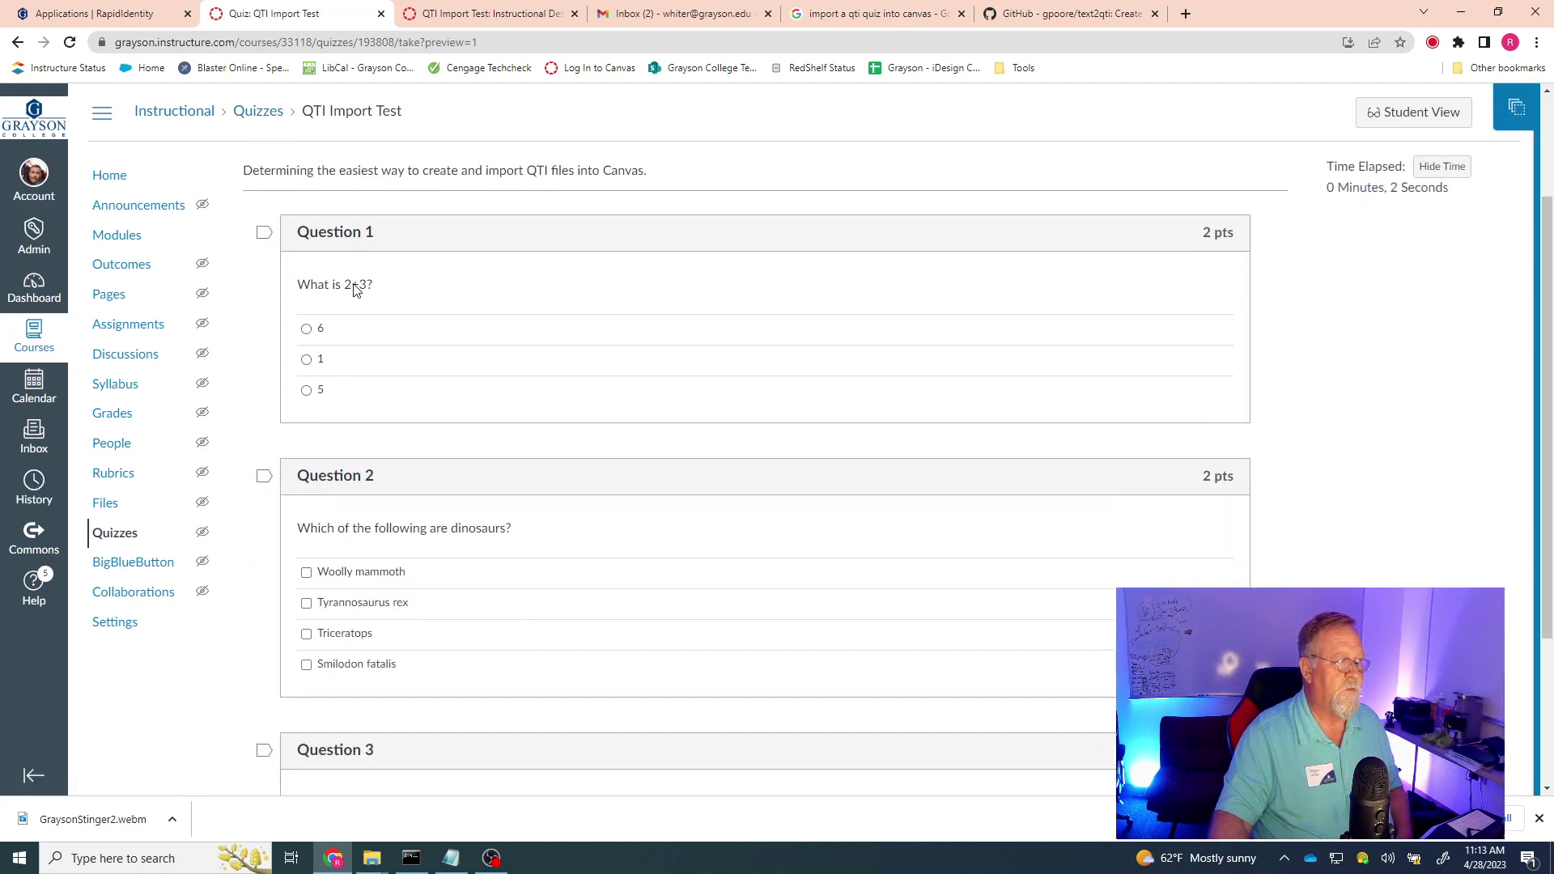
pyautogui.click(306, 391)
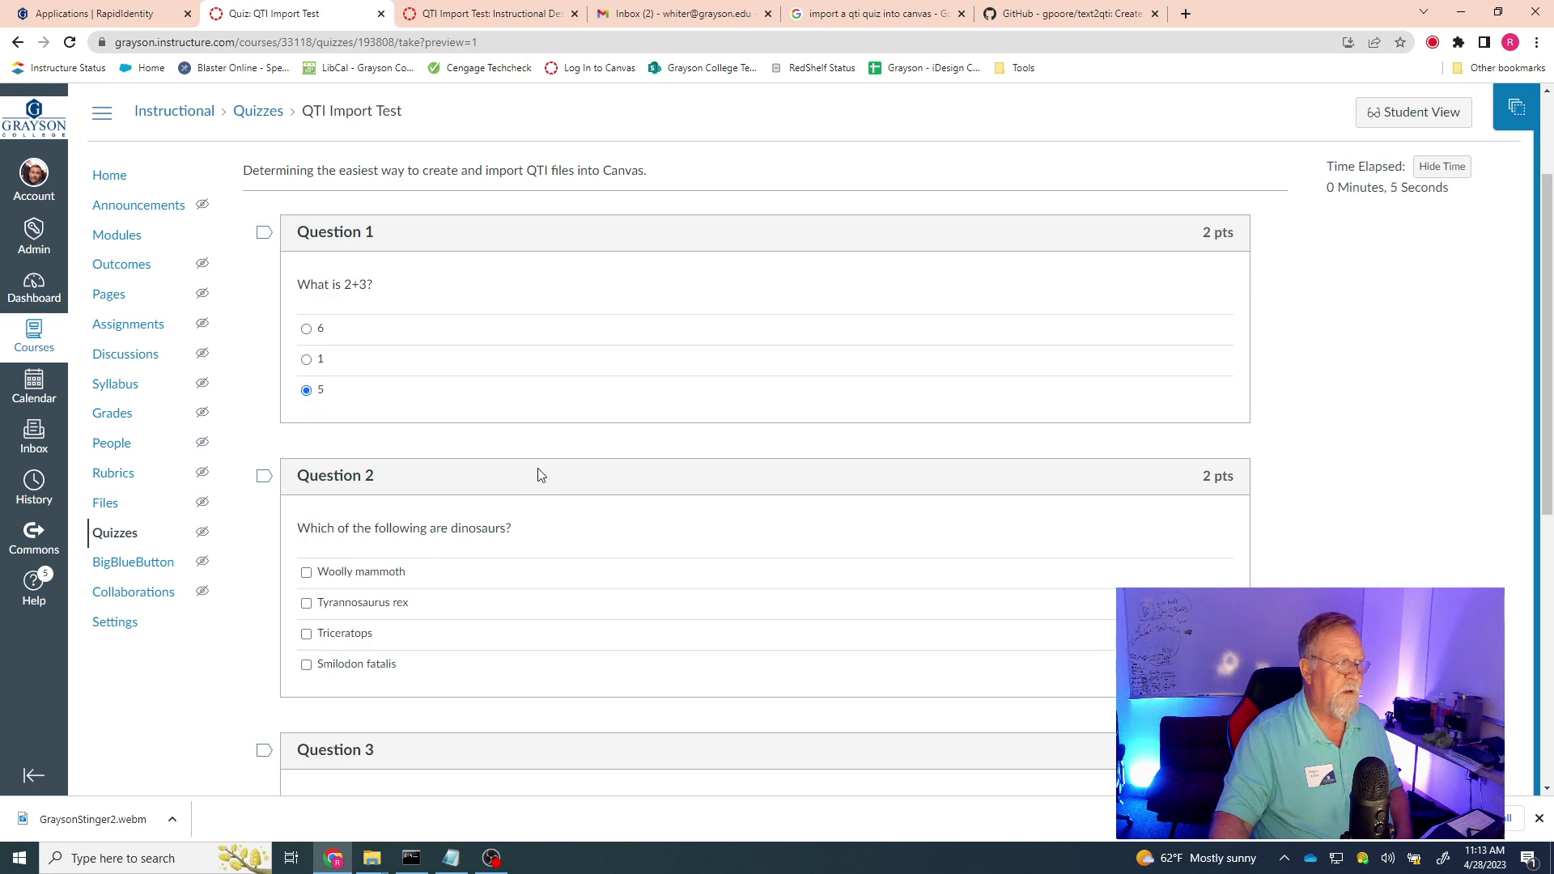
pyautogui.scroll(-1, 502, 461)
pyautogui.scroll(-2, 557, 499)
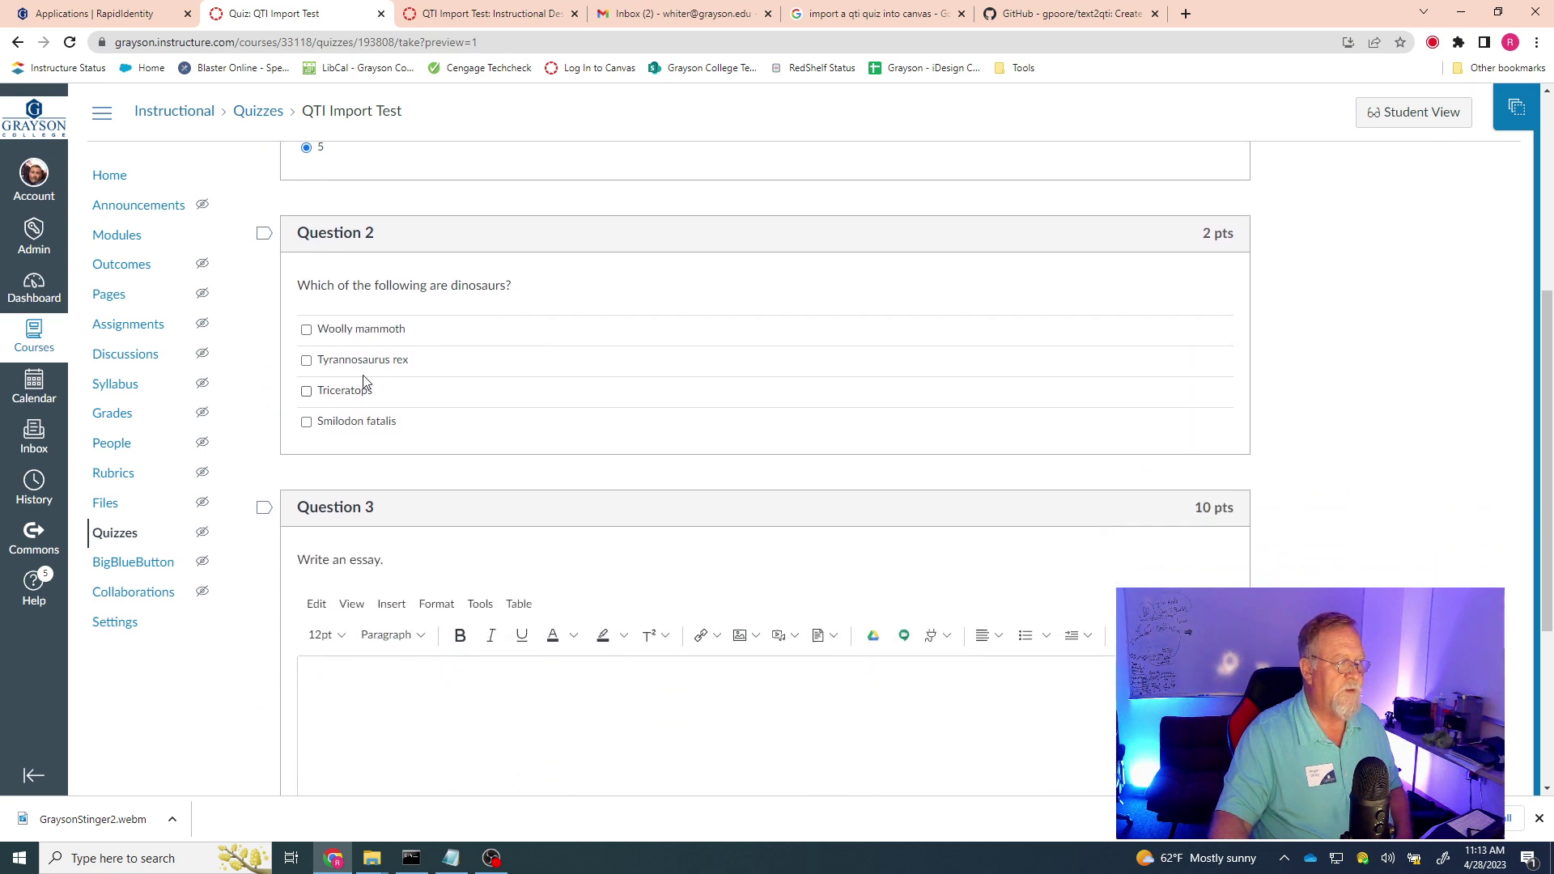
pyautogui.click(306, 361)
pyautogui.click(306, 392)
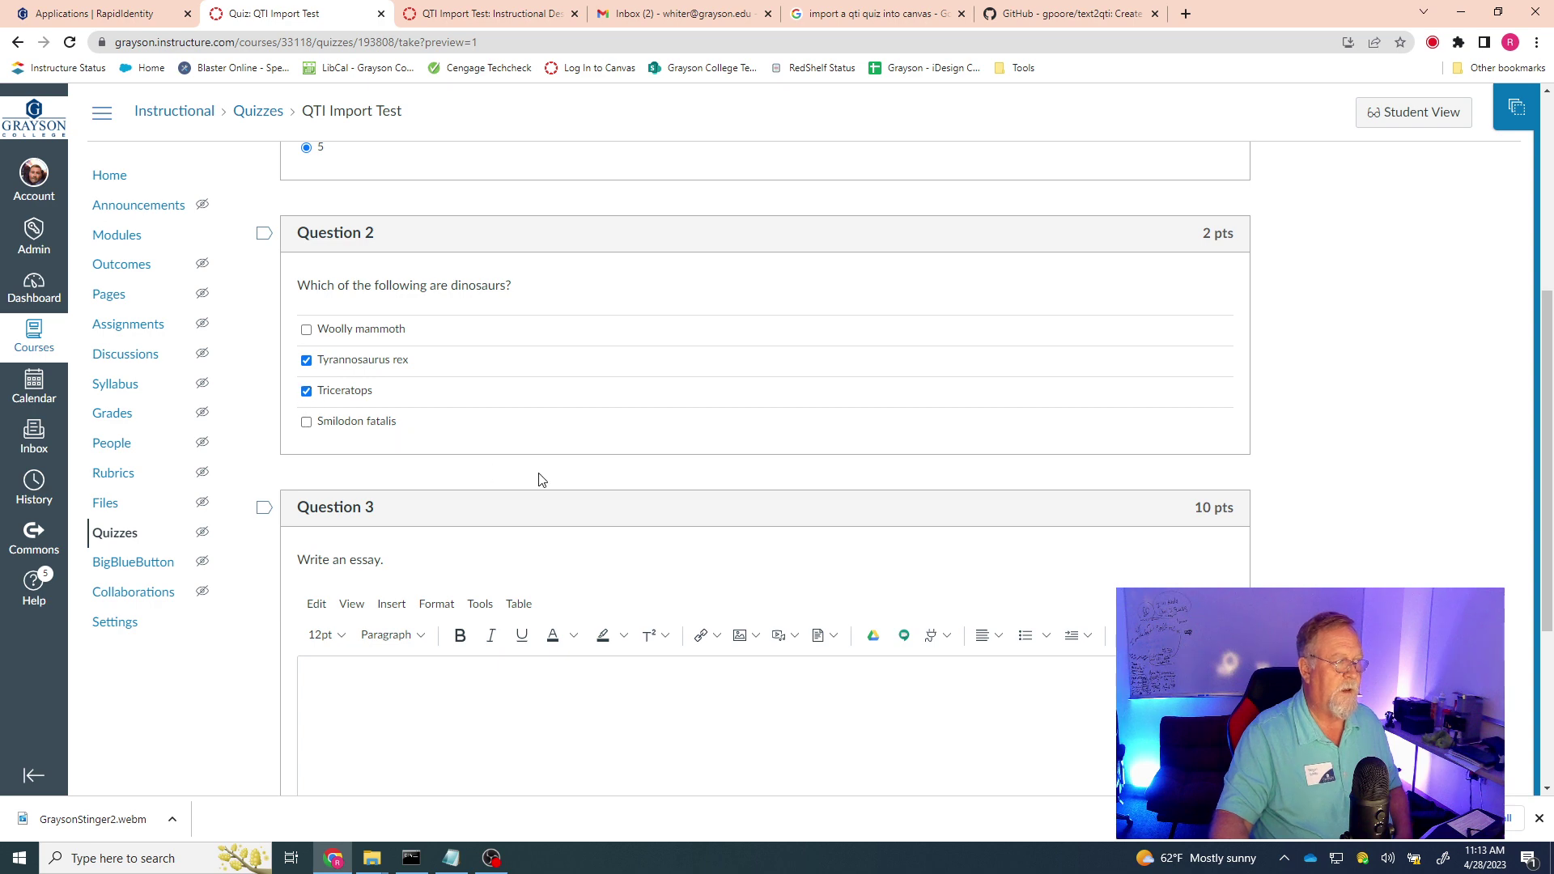
# - Answer the Question 3 essay with "A really short essay" and submit the previewed quiz
pyautogui.scroll(-2, 526, 468)
pyautogui.click(575, 537)
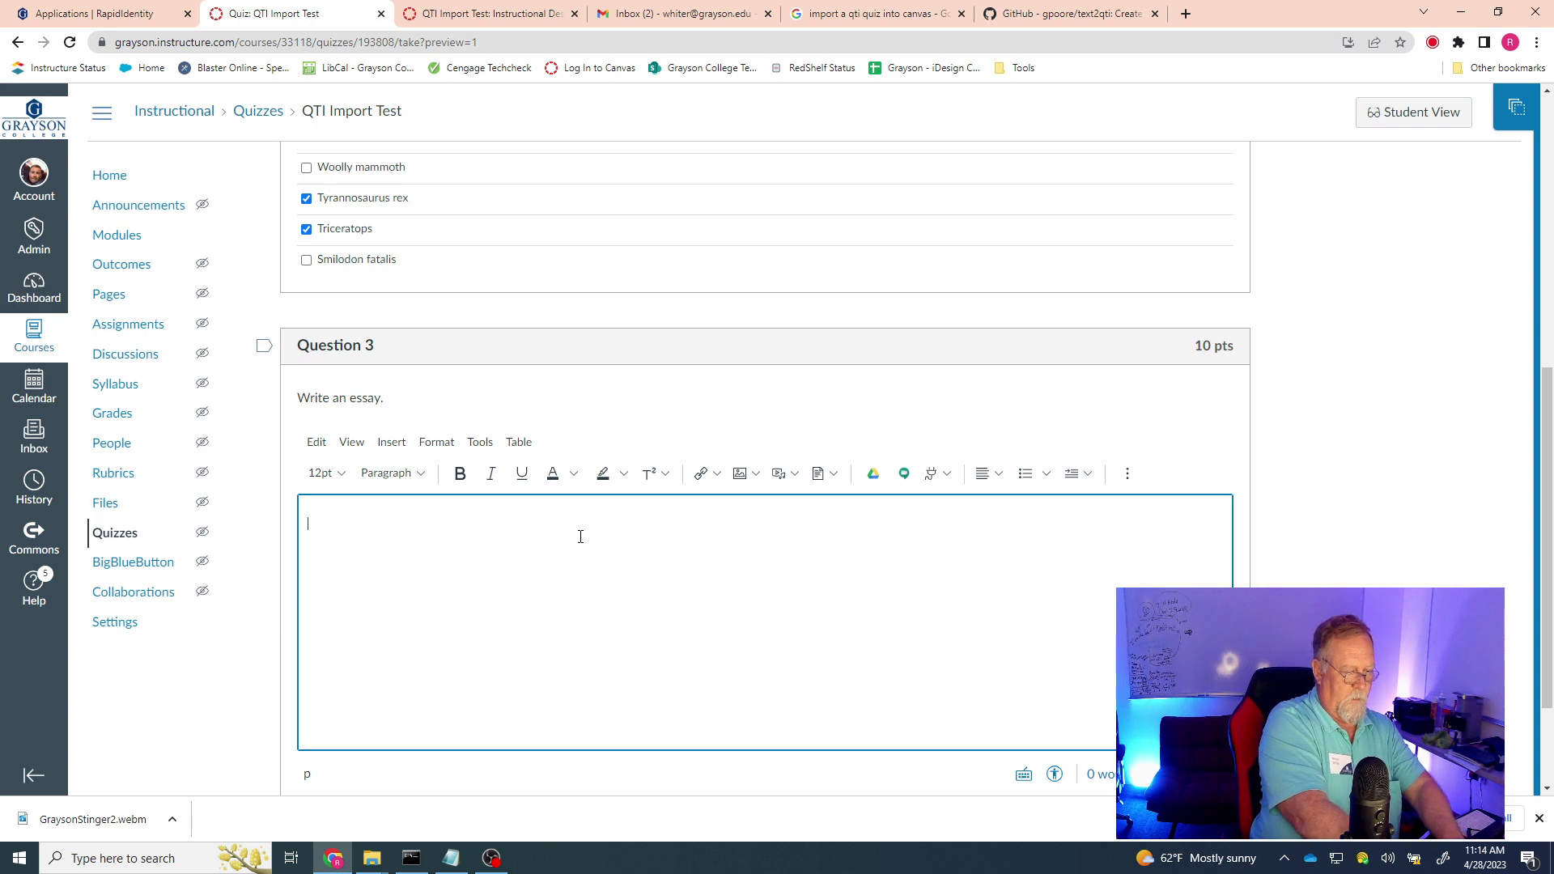
pyautogui.write('A really short essay')
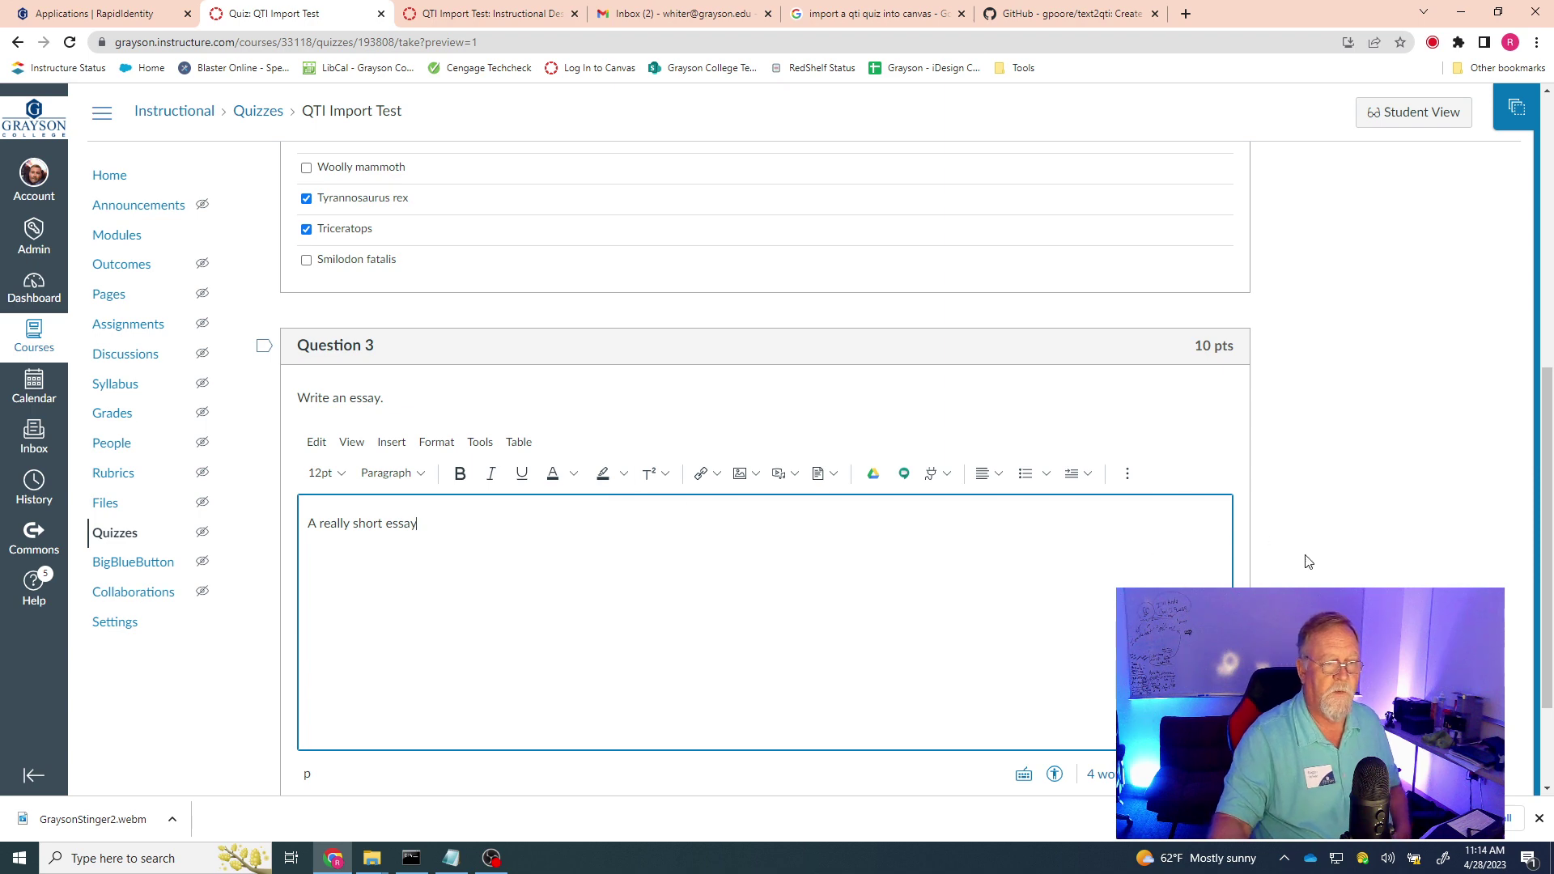
pyautogui.scroll(-3, 1307, 561)
pyautogui.click(1227, 737)
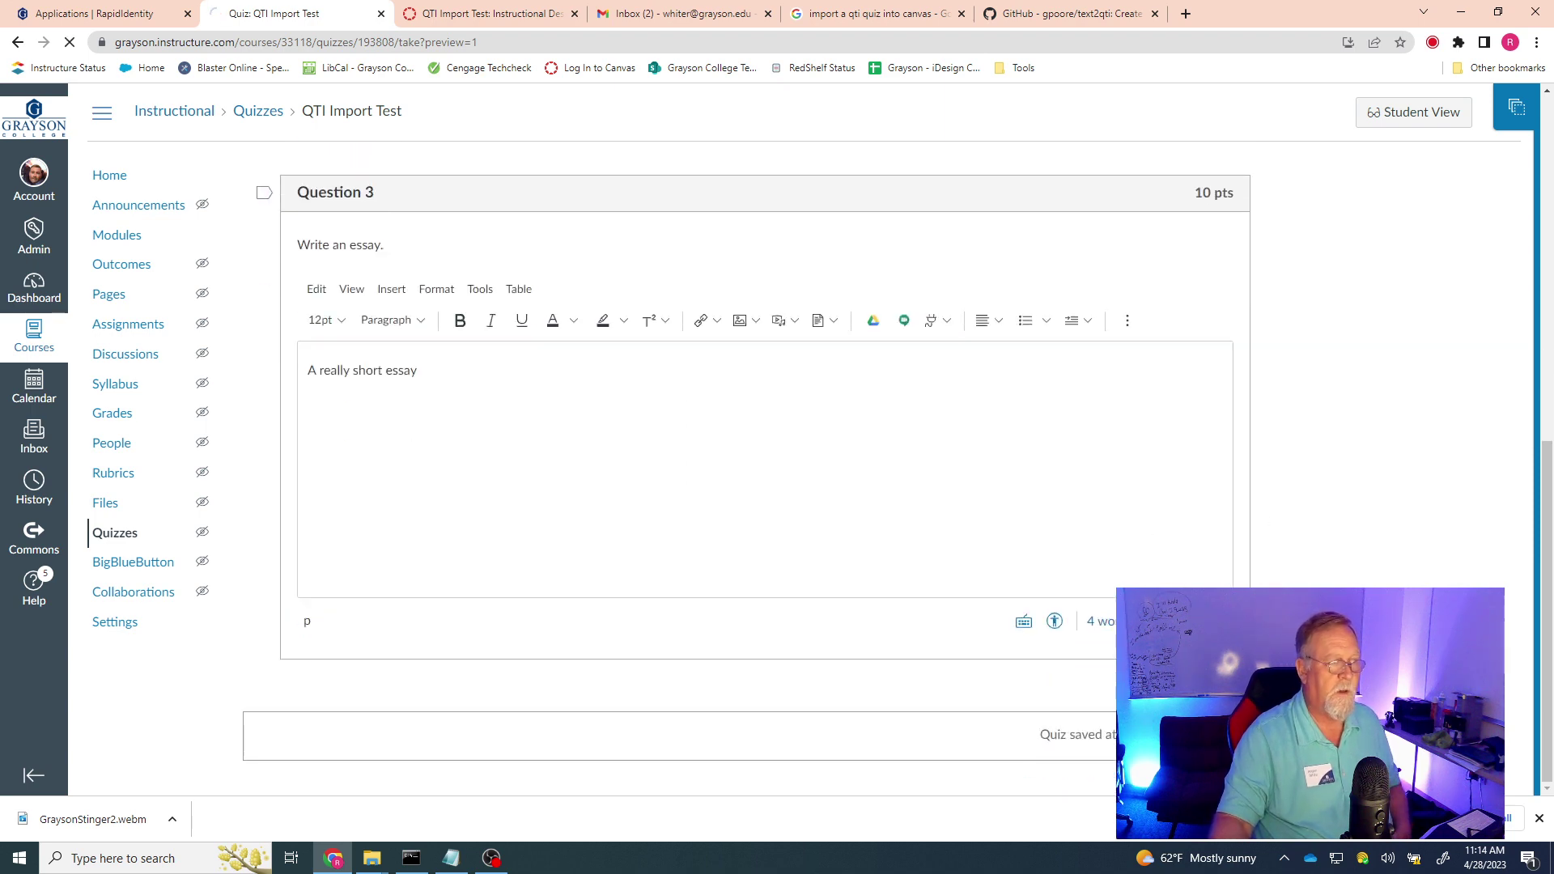
# - Examine the submitted preview's results, comparing the scoring and the answer and general feedback for all three questions
pyautogui.scroll(-9, 1140, 573)
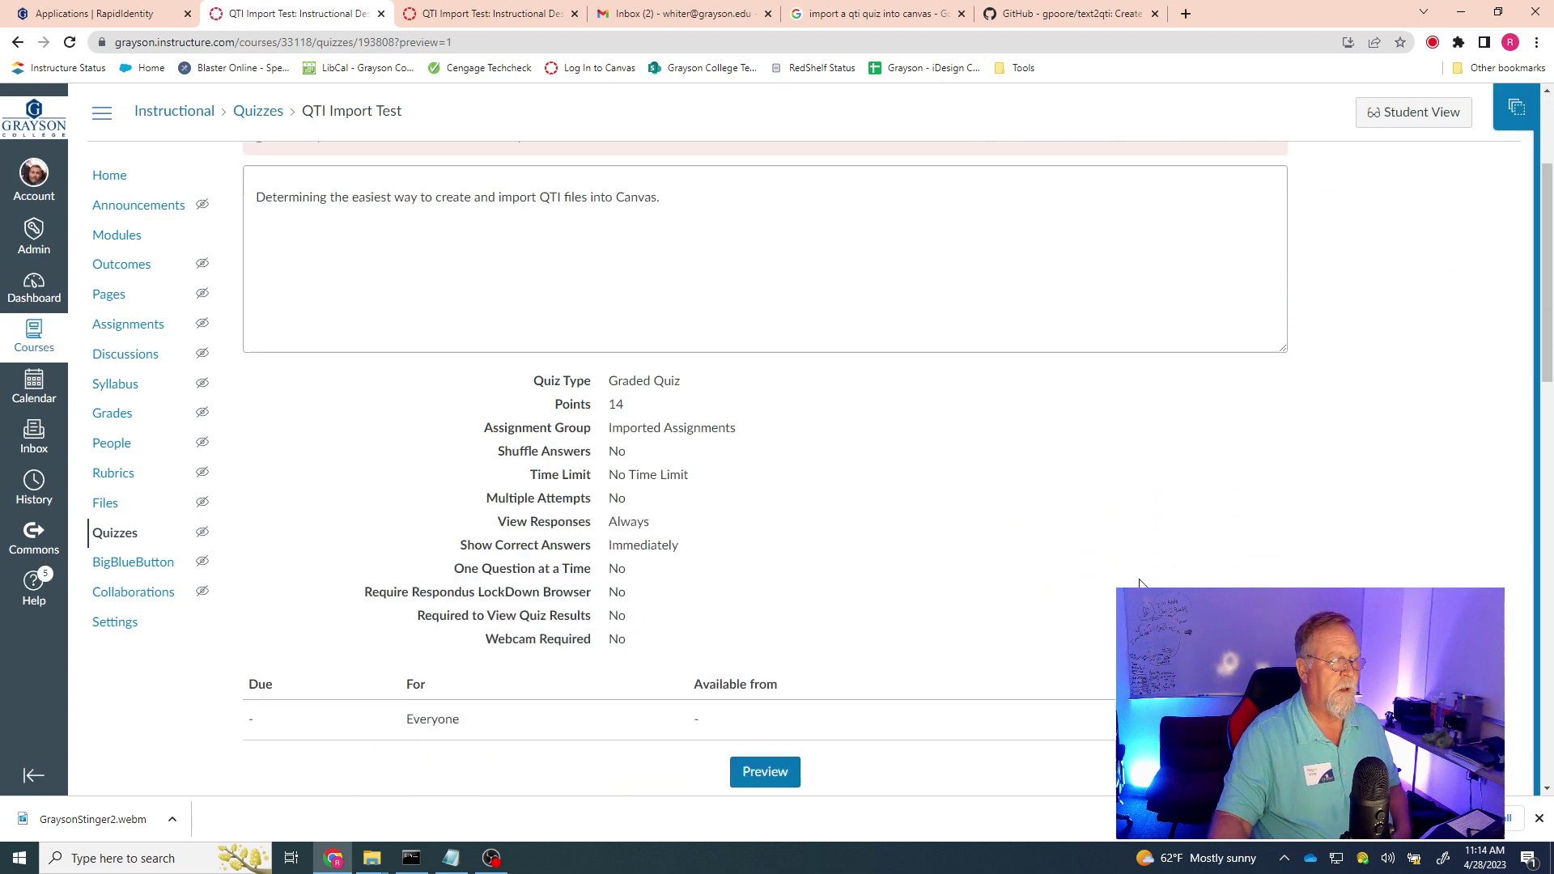
pyautogui.scroll(-1, 692, 571)
pyautogui.scroll(-7, 696, 573)
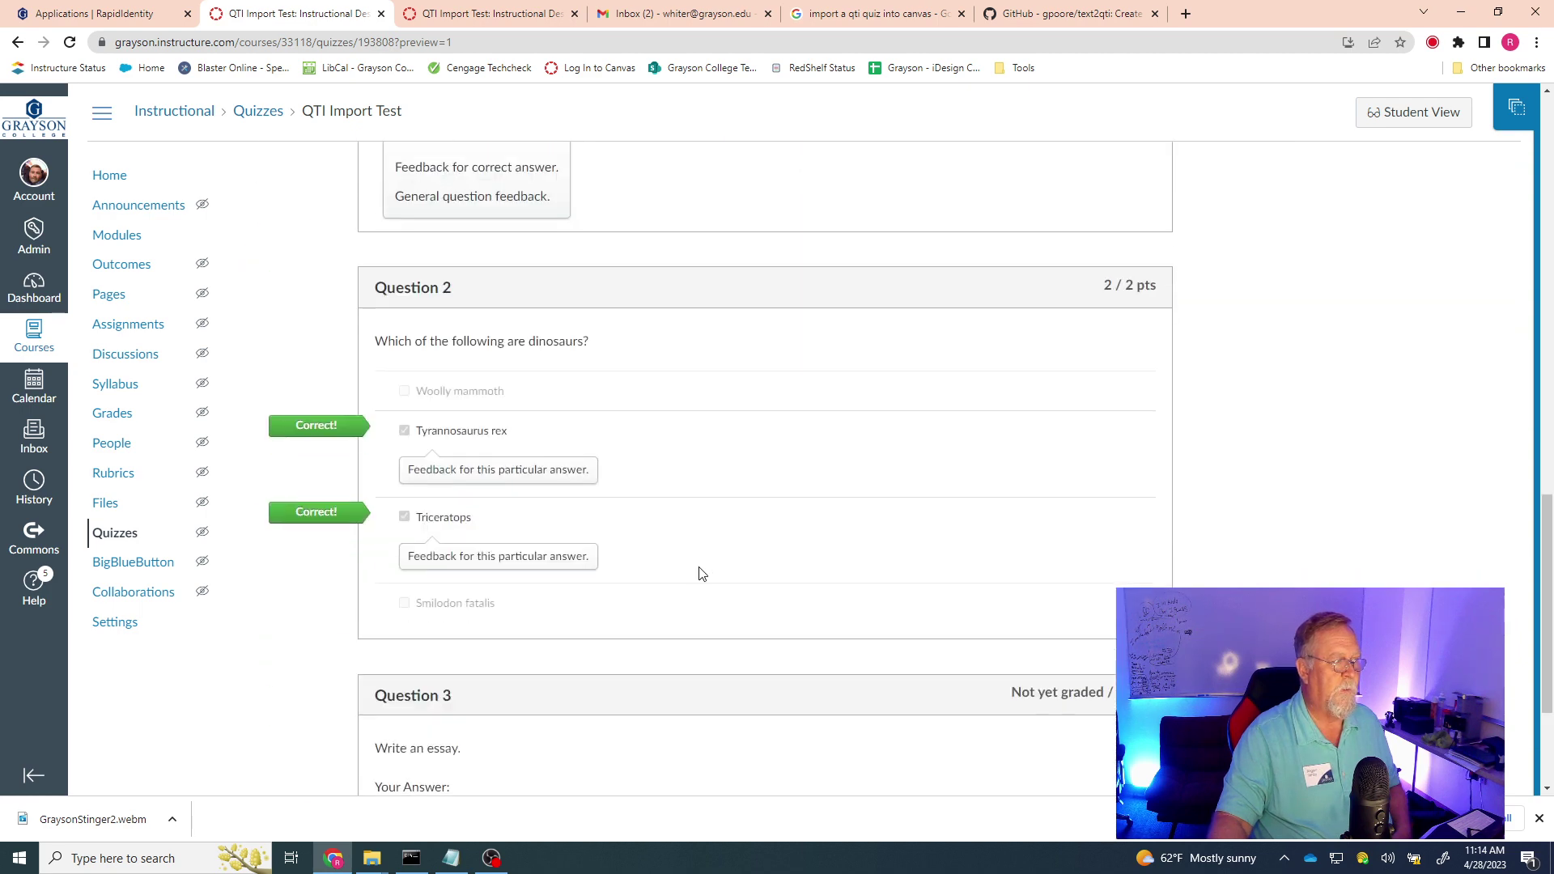
pyautogui.scroll(-1, 648, 603)
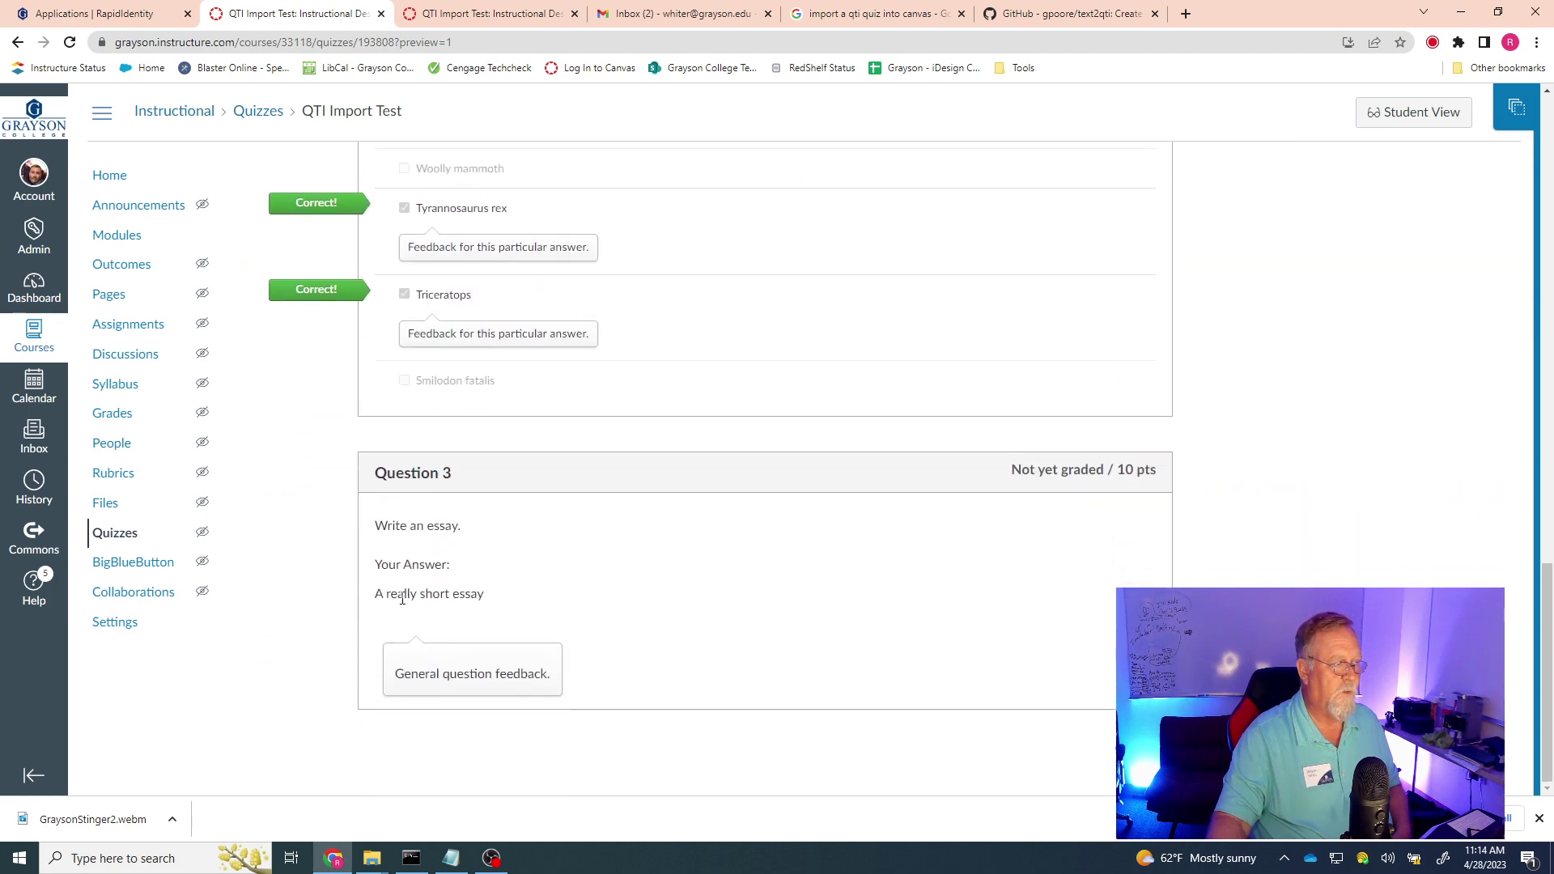
pyautogui.scroll(6, 677, 597)
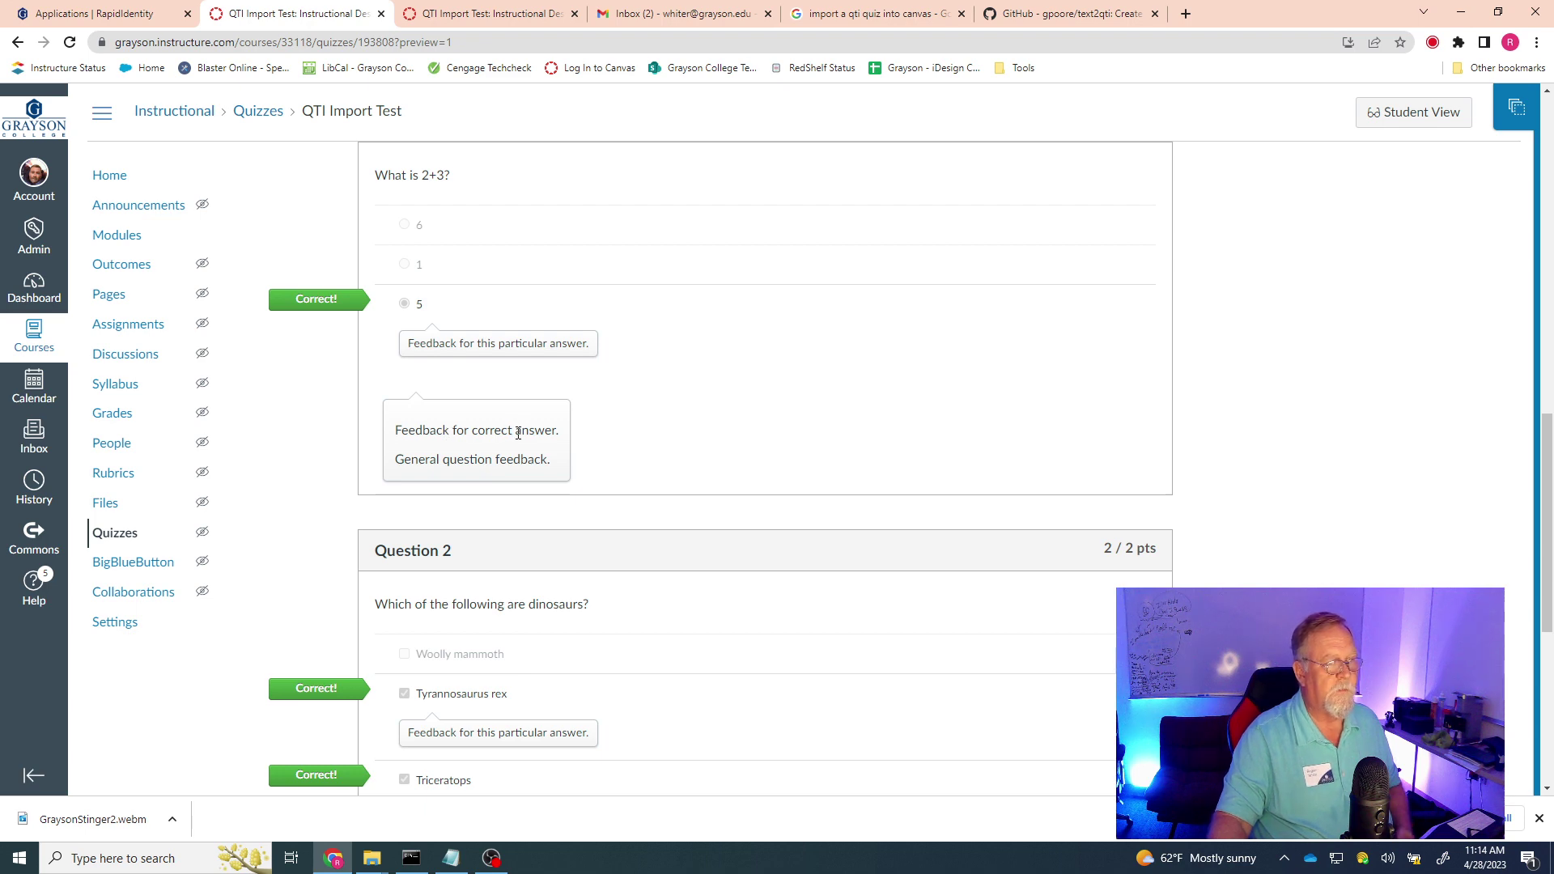
pyautogui.scroll(-3, 689, 471)
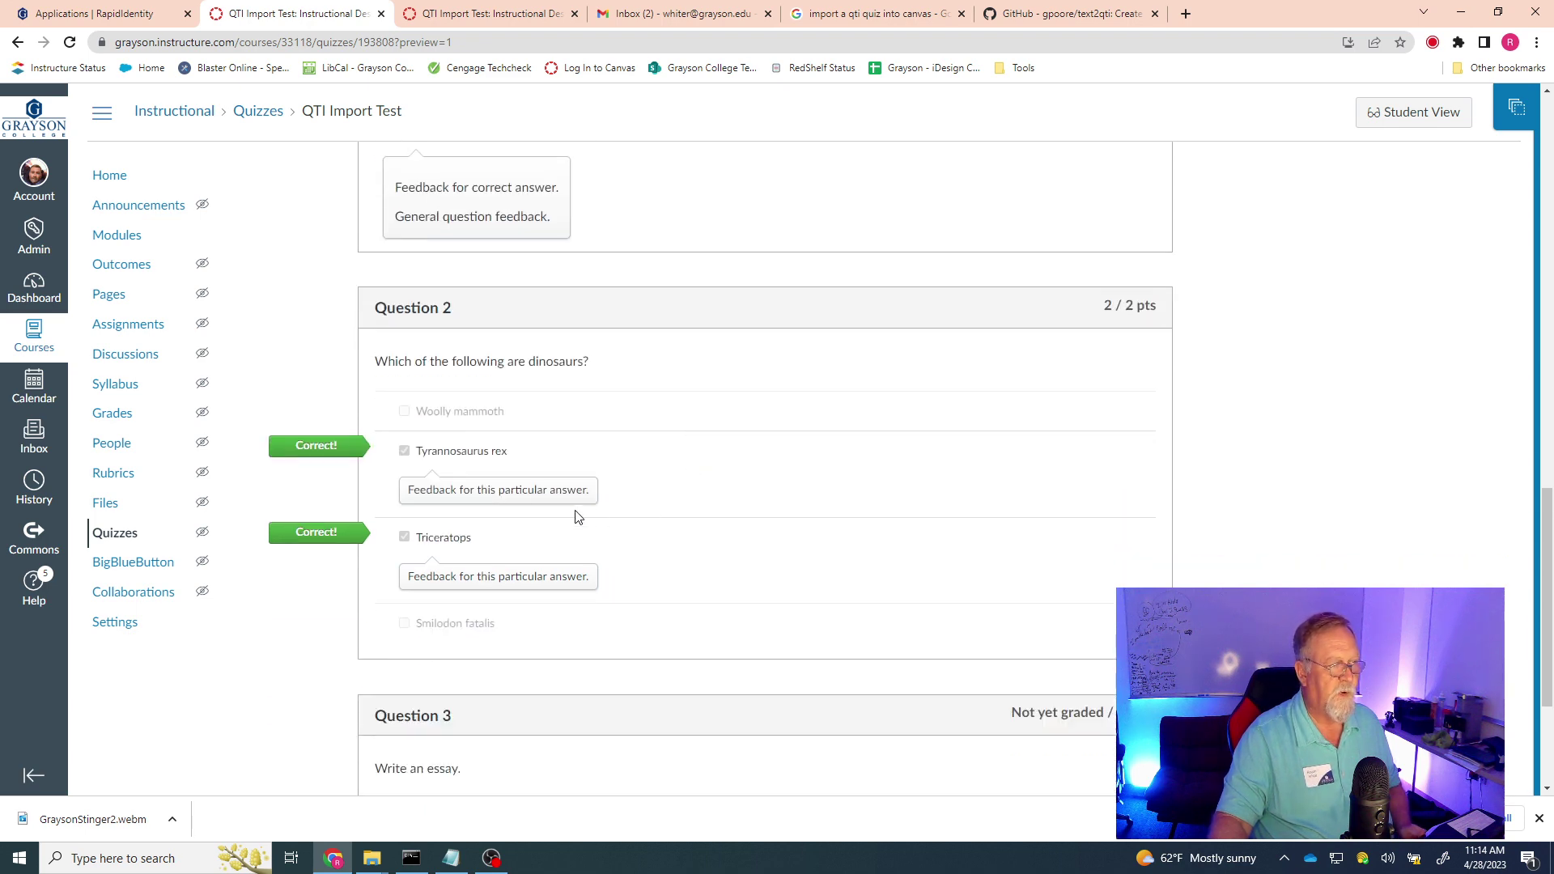
pyautogui.scroll(-3, 628, 549)
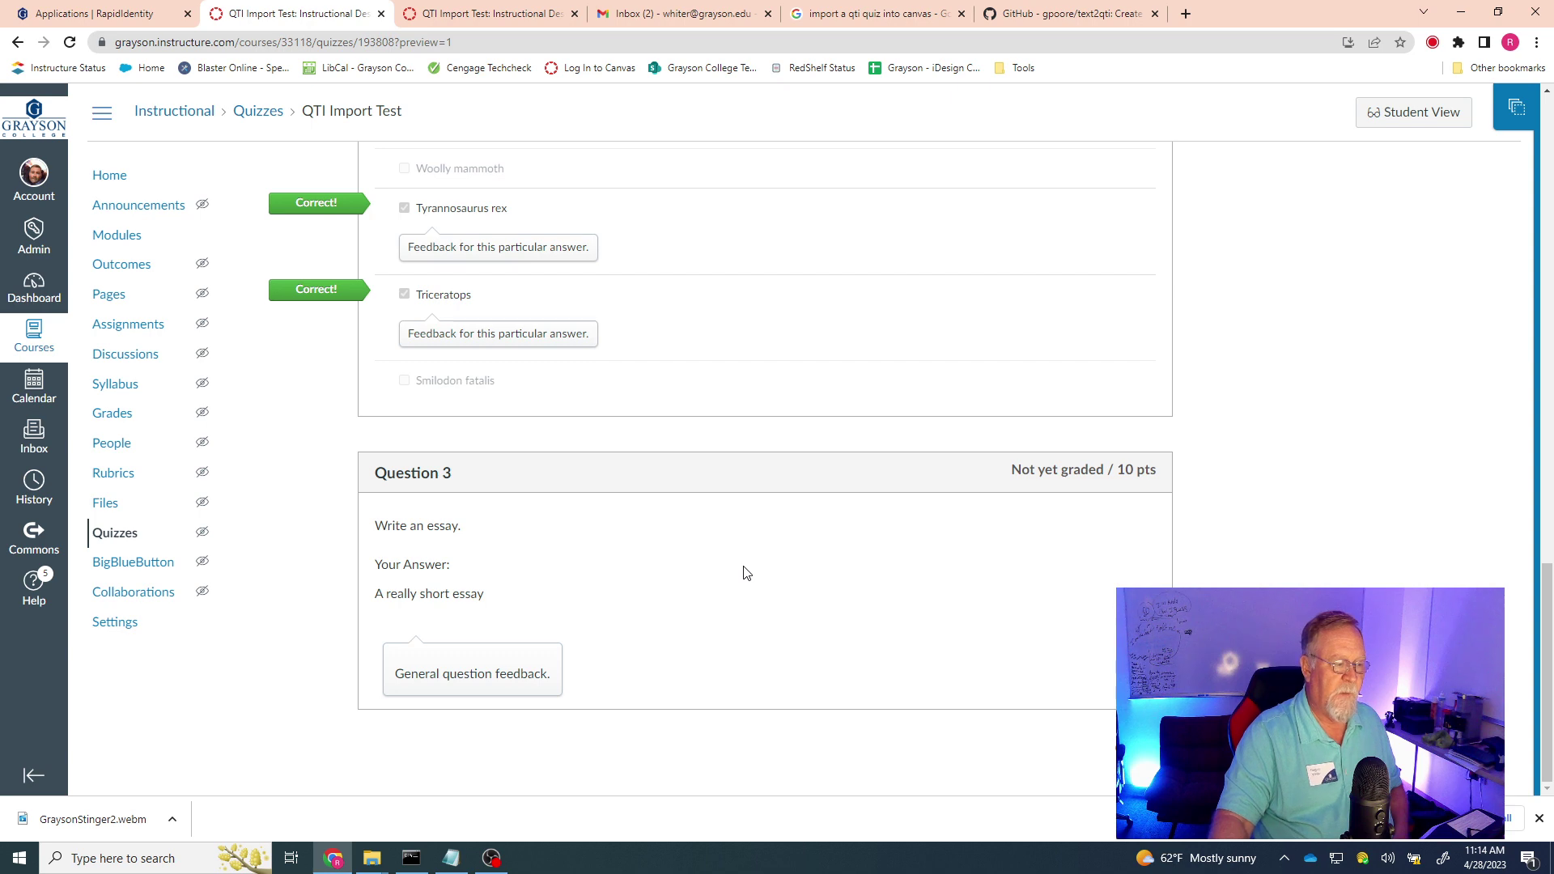
# - Switch back to the test.txt quiz source in Notepad
pyautogui.click(451, 858)
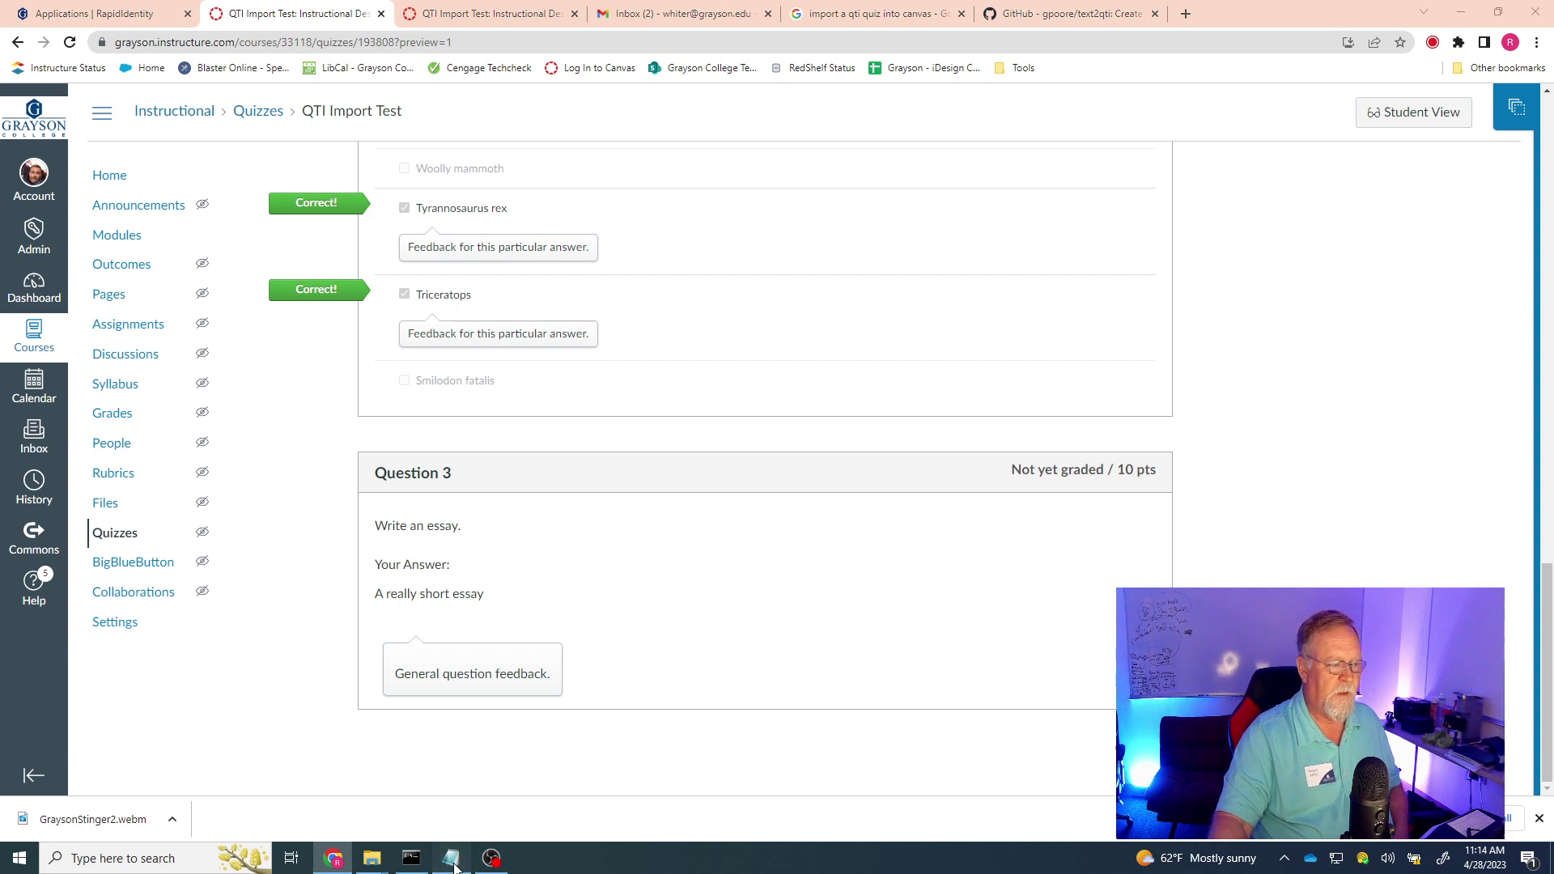